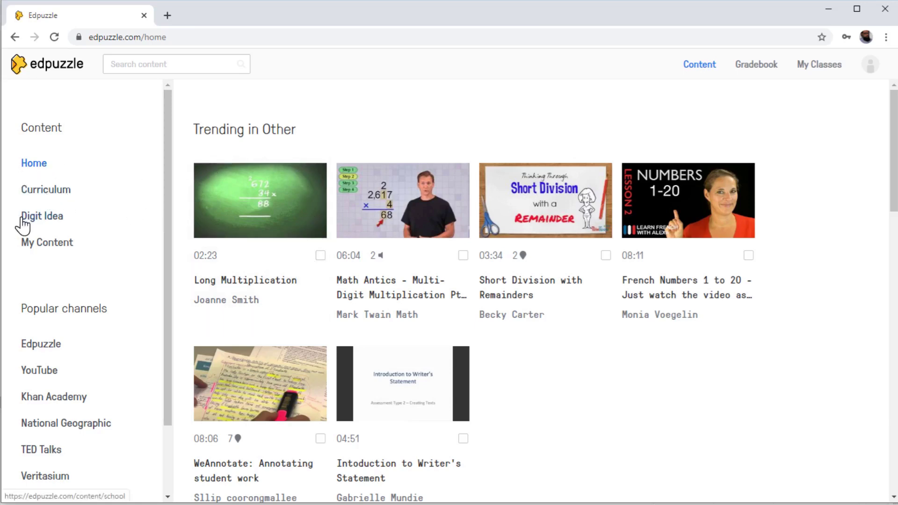
Step: Look over the saved videos in My Content and browse the videos of the Edpuzzle channel
click(61, 248)
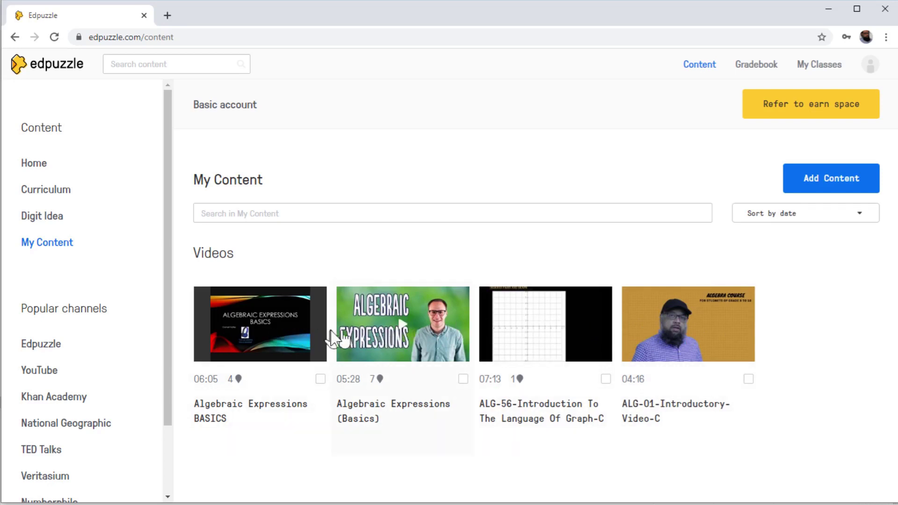
scroll(56, 339, down, 1)
scroll(56, 339, down, 2)
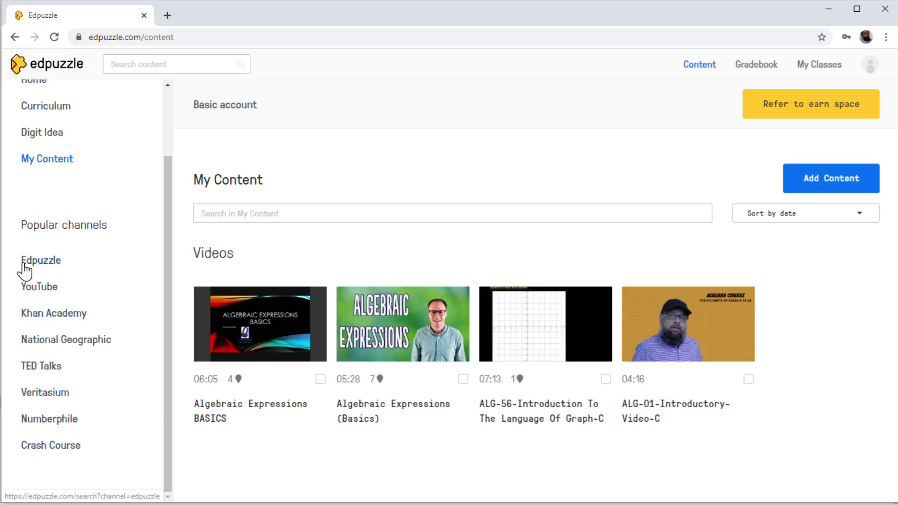
click(49, 270)
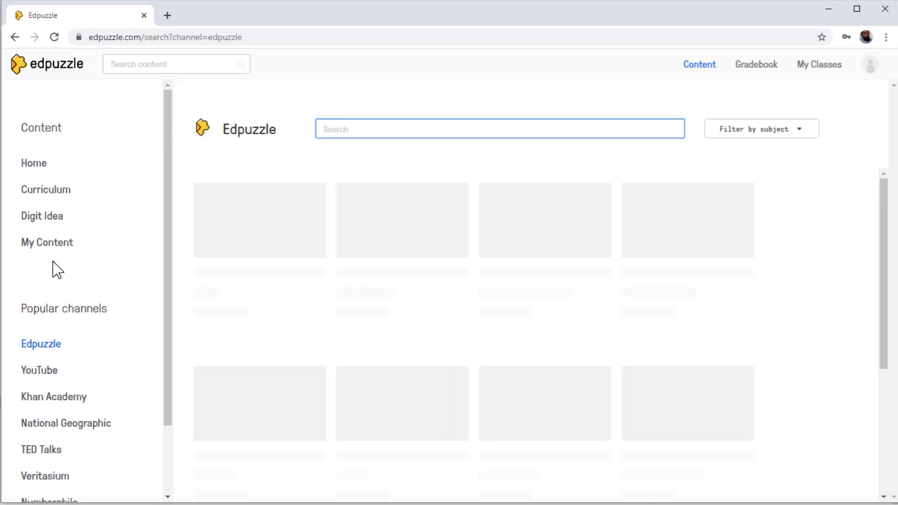
scroll(697, 306, down, 3)
scroll(766, 305, down, 4)
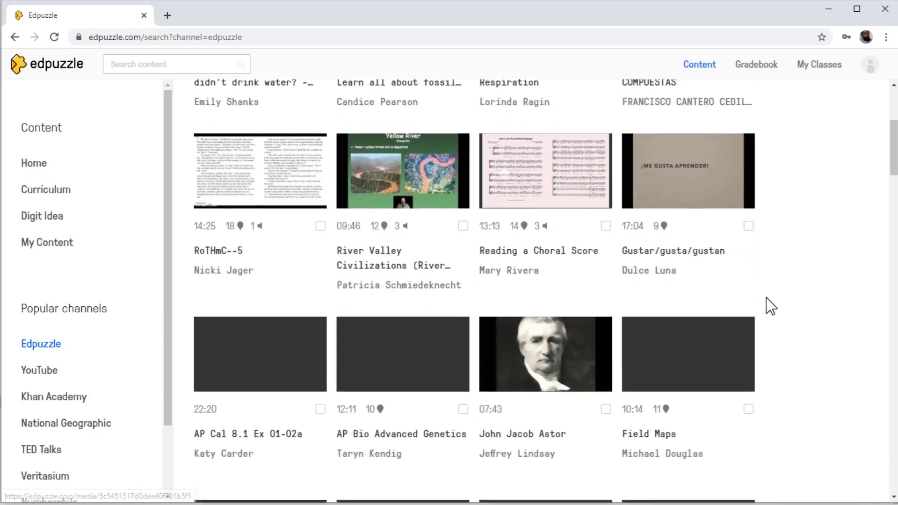
scroll(766, 306, down, 4)
scroll(766, 302, up, 4)
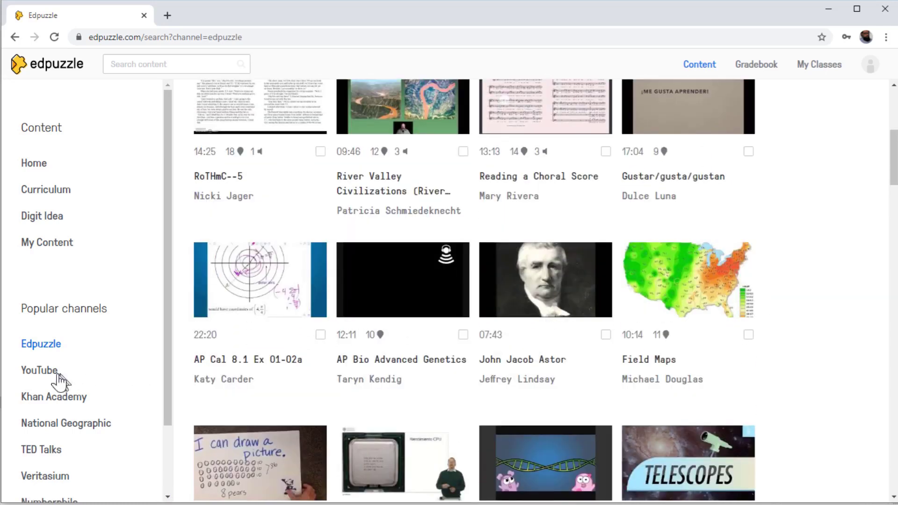
Step: Browse the YouTube channel's videos and search field, and look through the rest of the popular channels list
click(49, 370)
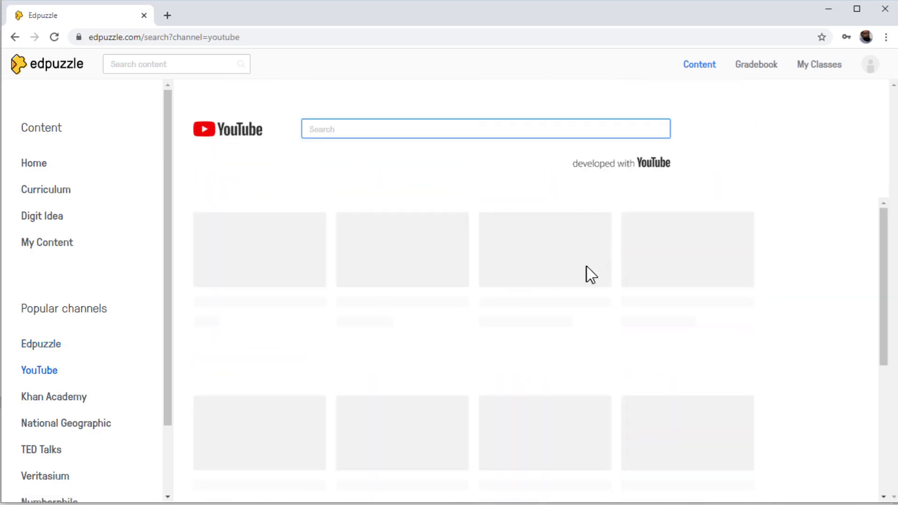
scroll(844, 309, down, 1)
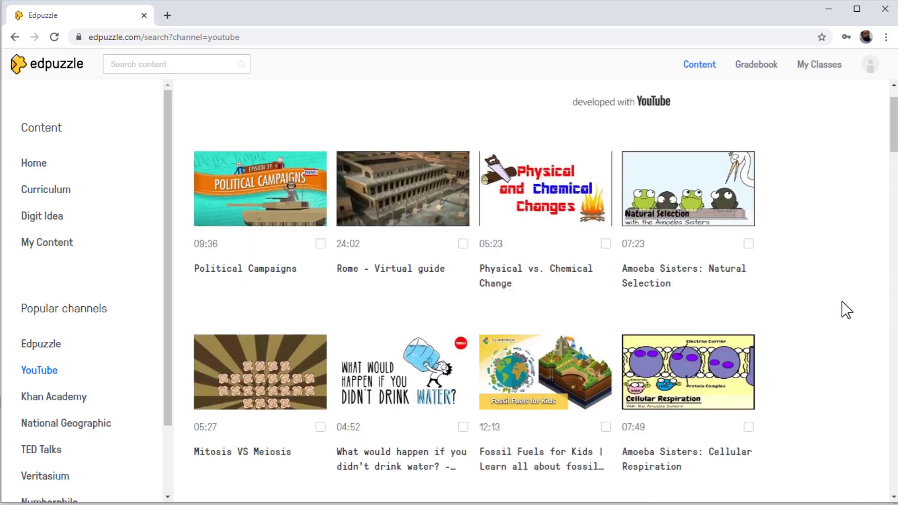
scroll(847, 309, down, 4)
scroll(847, 310, up, 5)
click(320, 129)
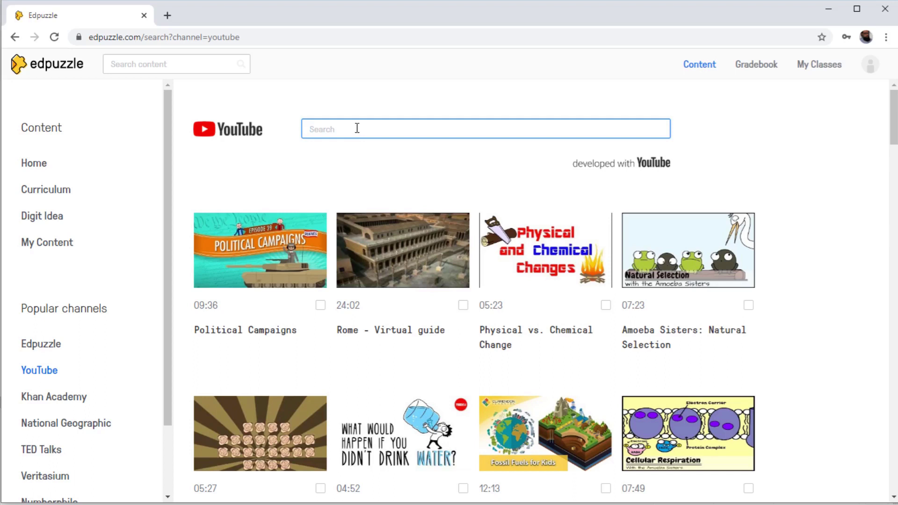
scroll(35, 323, down, 2)
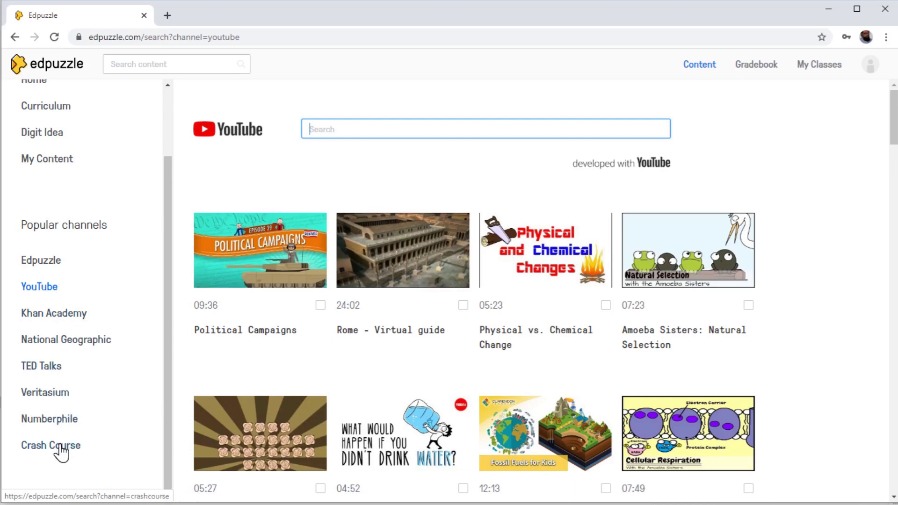
Step: Examine the Elementary School curriculum videos, including the question count of Subtracting Mixed Numbers, and view the Digit Idea content
scroll(60, 449, up, 2)
click(51, 190)
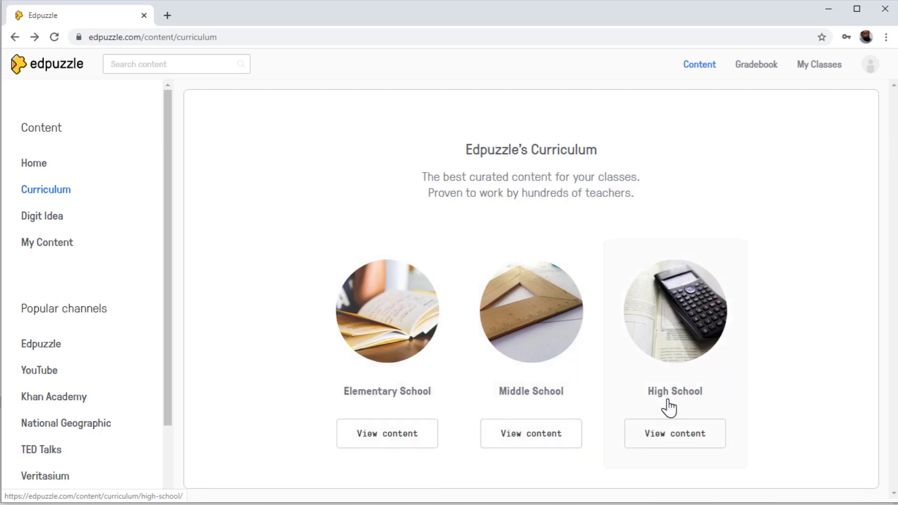
click(403, 445)
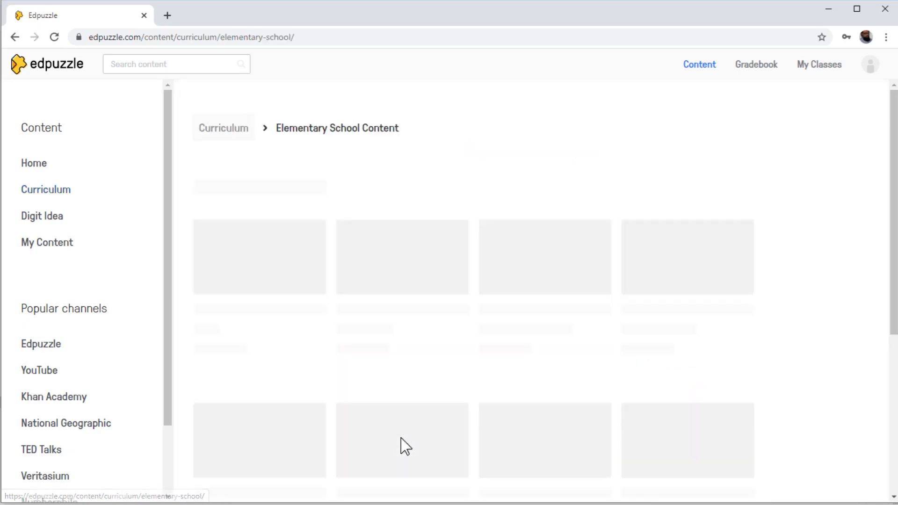
scroll(786, 256, down, 5)
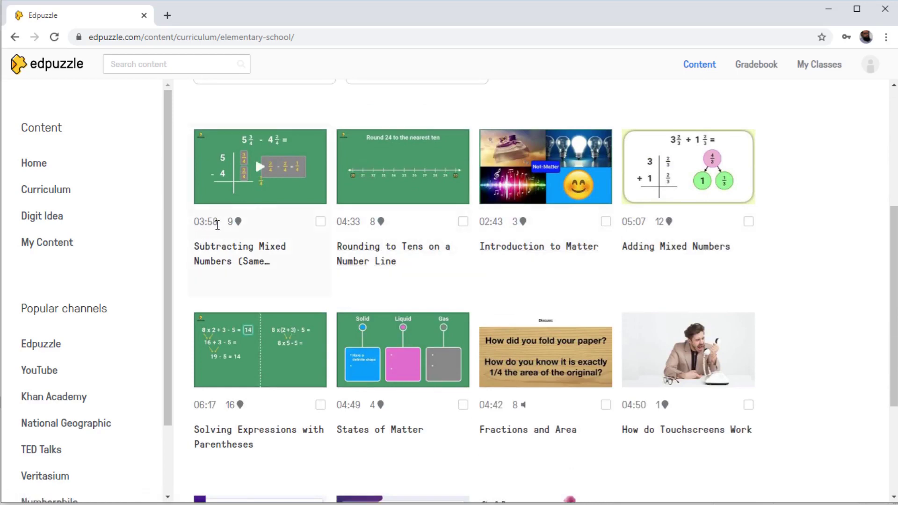
mouse_move(238, 226)
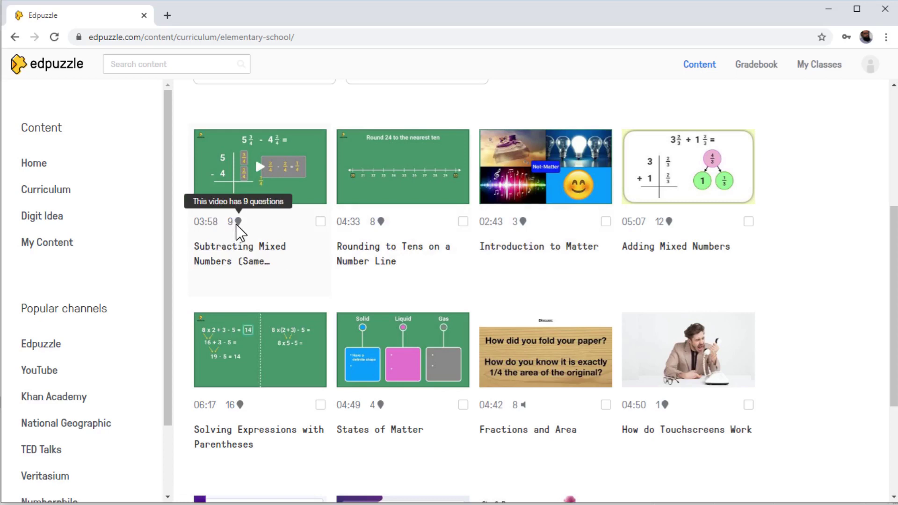
click(41, 216)
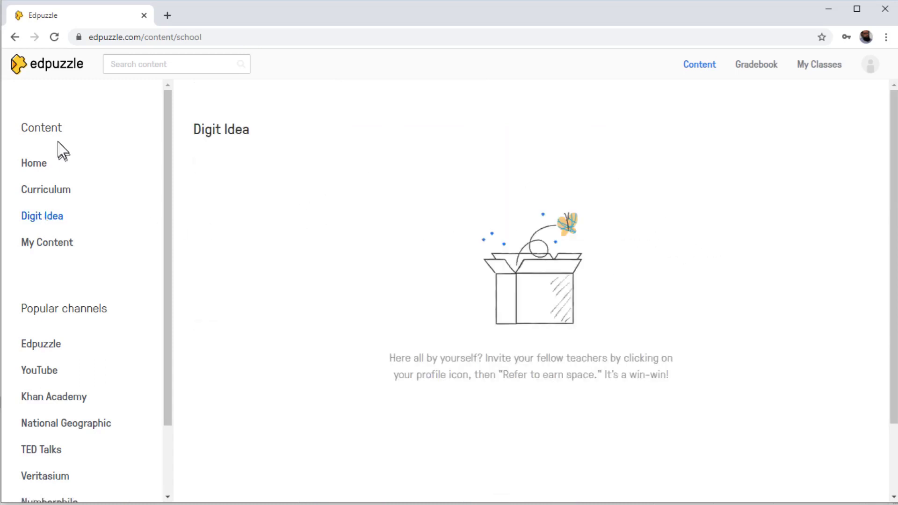
Step: Start creating a video from My Content and search all content for "algebraic expressions"
click(43, 246)
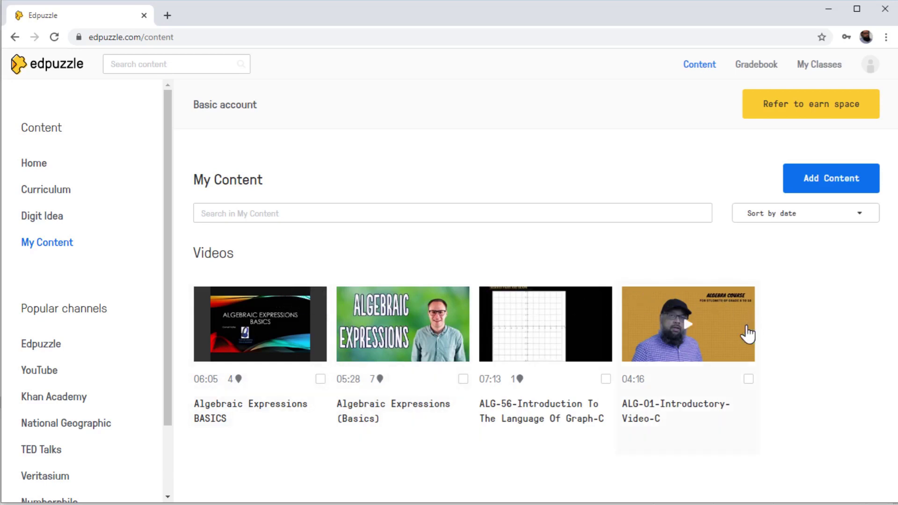
click(831, 184)
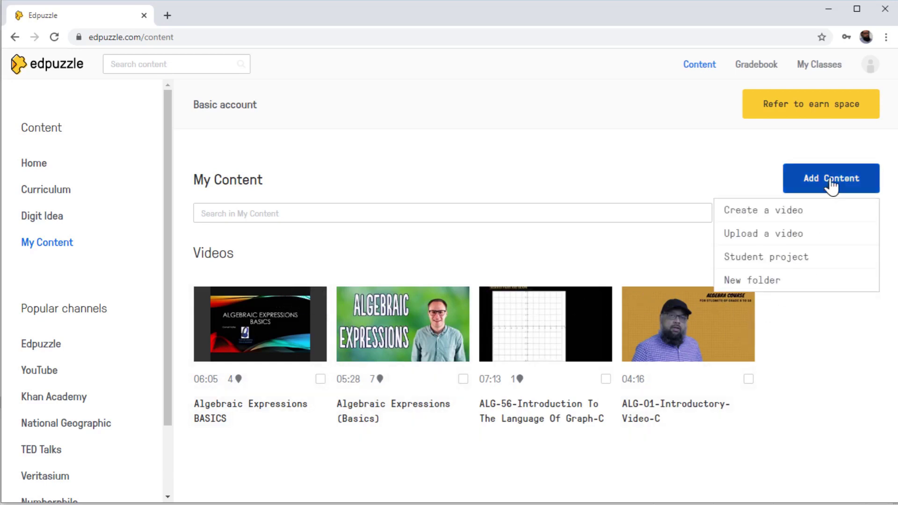
click(765, 212)
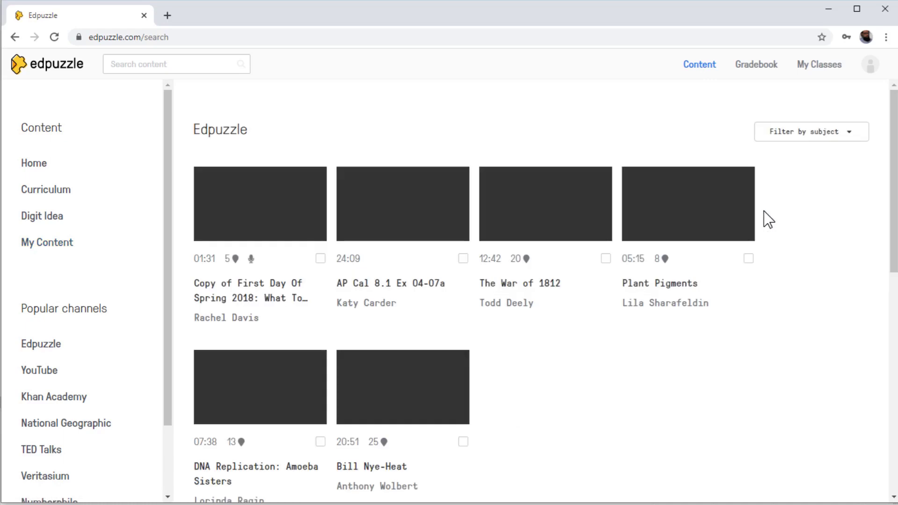
click(129, 65)
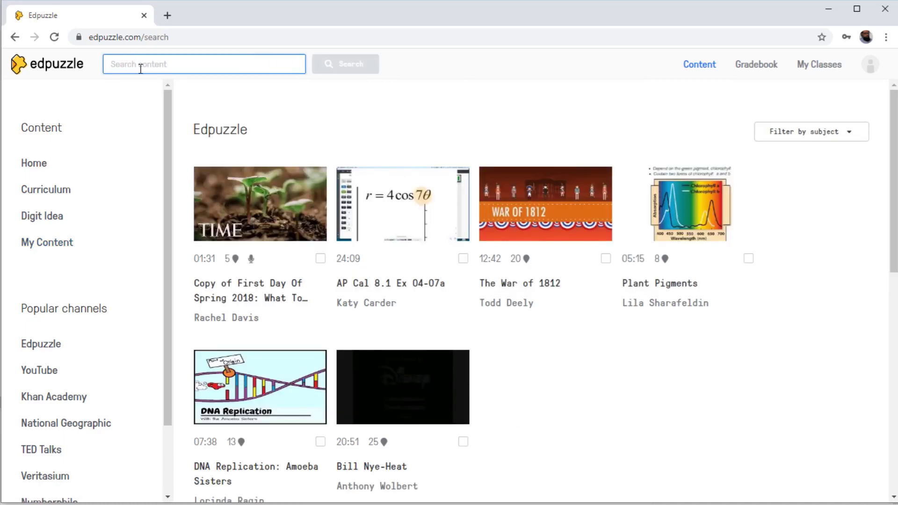
text(algebraic ex)
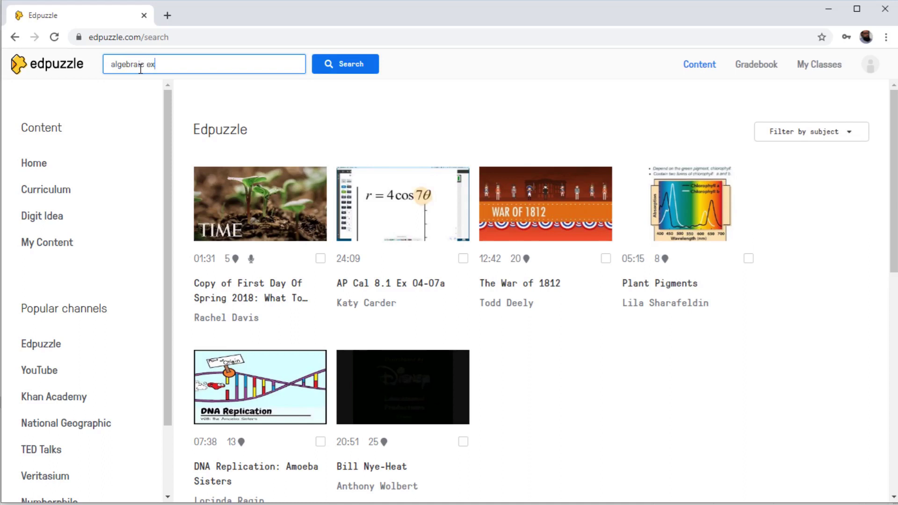
text(pressions)
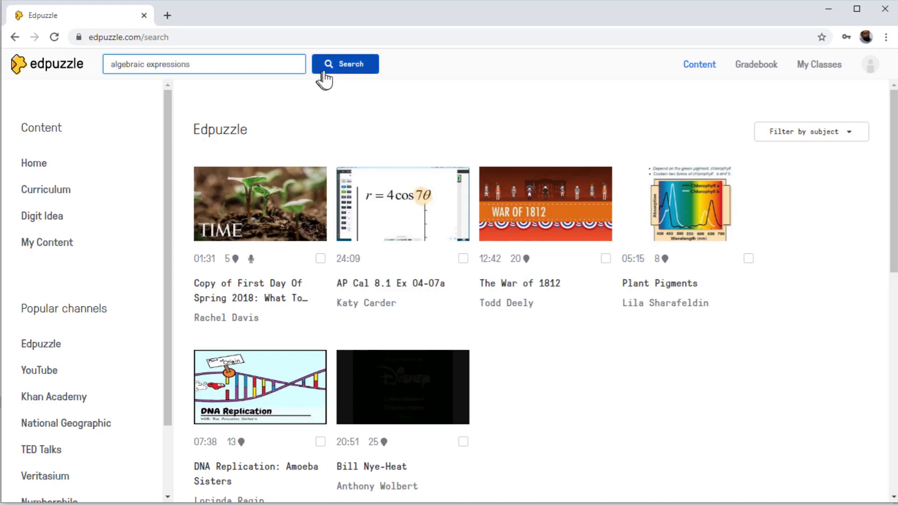
click(340, 70)
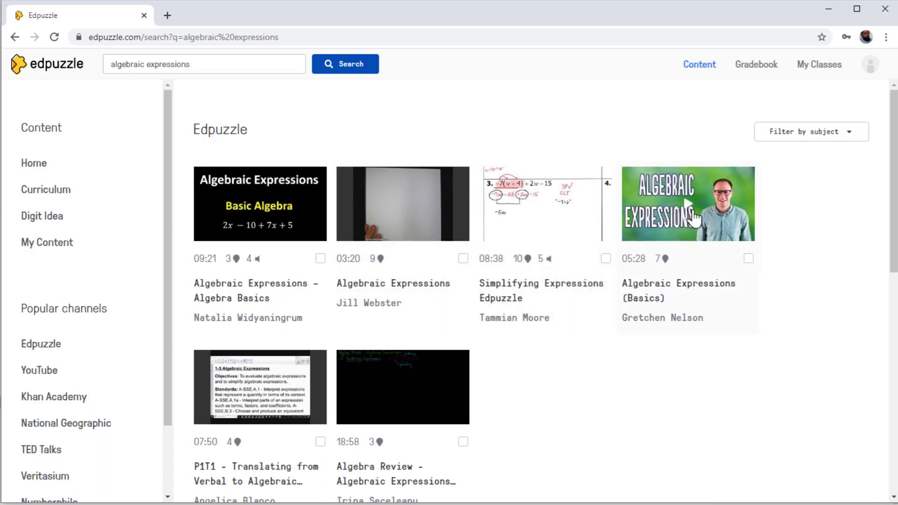
Step: Open the 12:03 Algebraic Expressions video from the YouTube results and play a short preview
scroll(694, 216, down, 8)
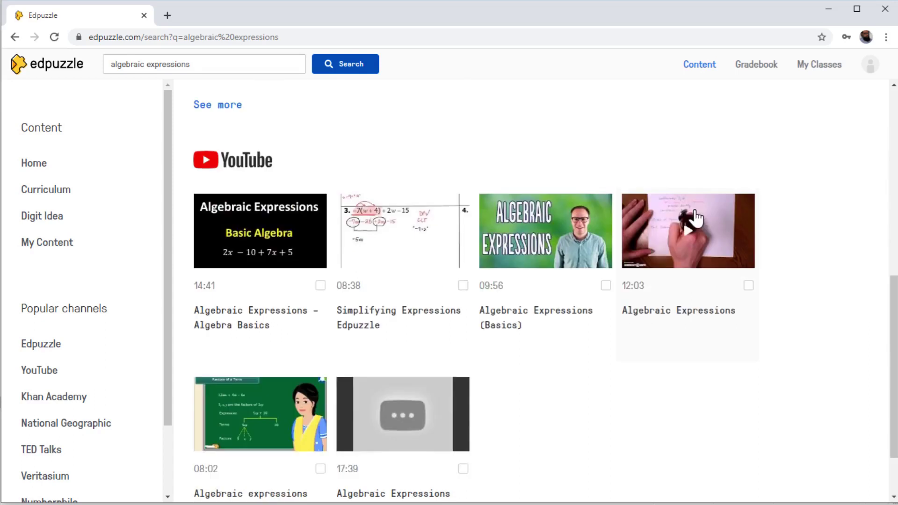
click(712, 249)
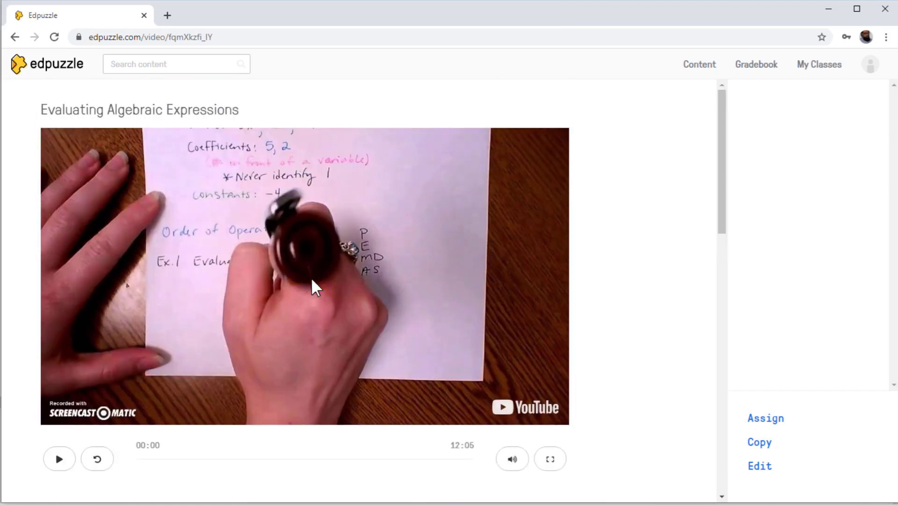
click(314, 286)
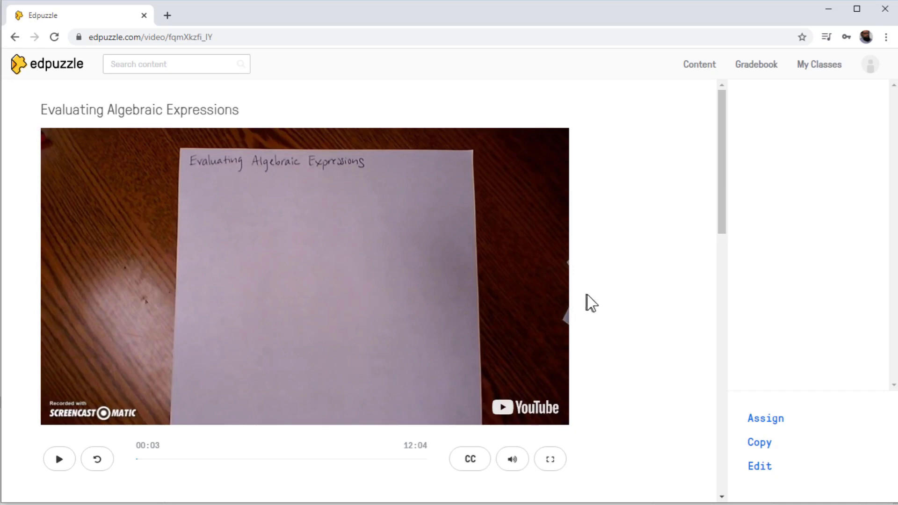
Step: Start assigning the Evaluating Algebraic Expressions video to a class and set its due date to March 21st
click(764, 423)
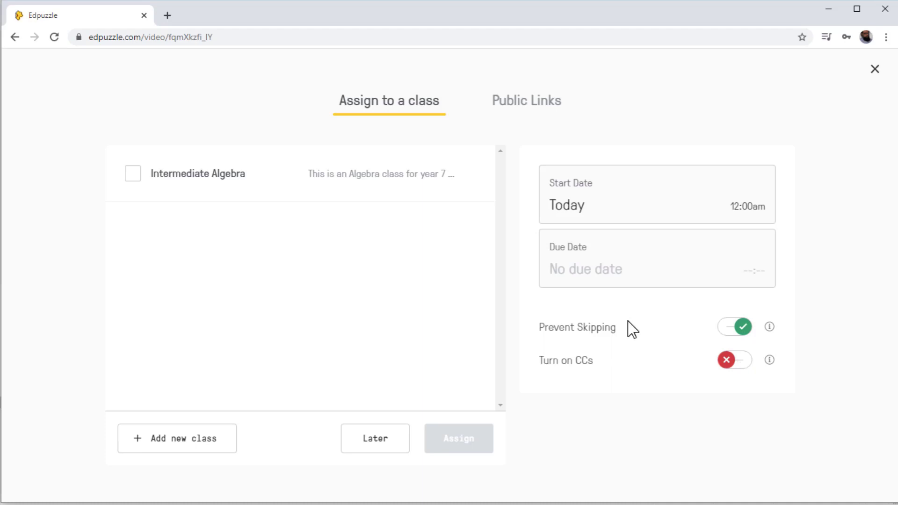
click(612, 278)
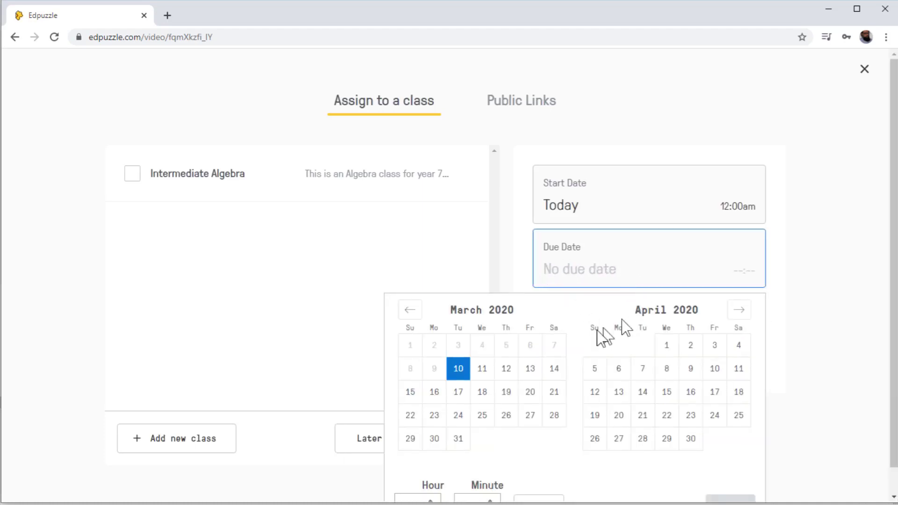
click(552, 397)
scroll(582, 397, down, 1)
click(720, 482)
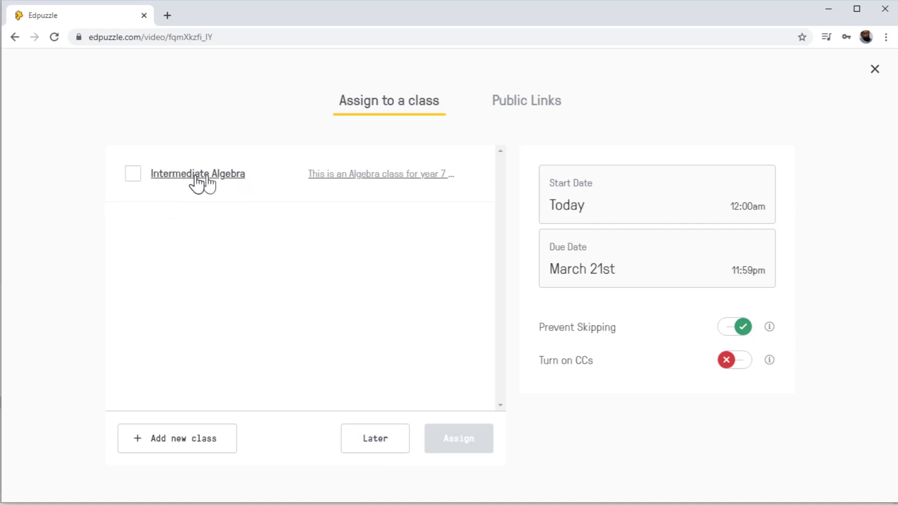
Step: Try selecting the Intermediate Algebra class, clear the selection, and postpone the assignment
click(133, 176)
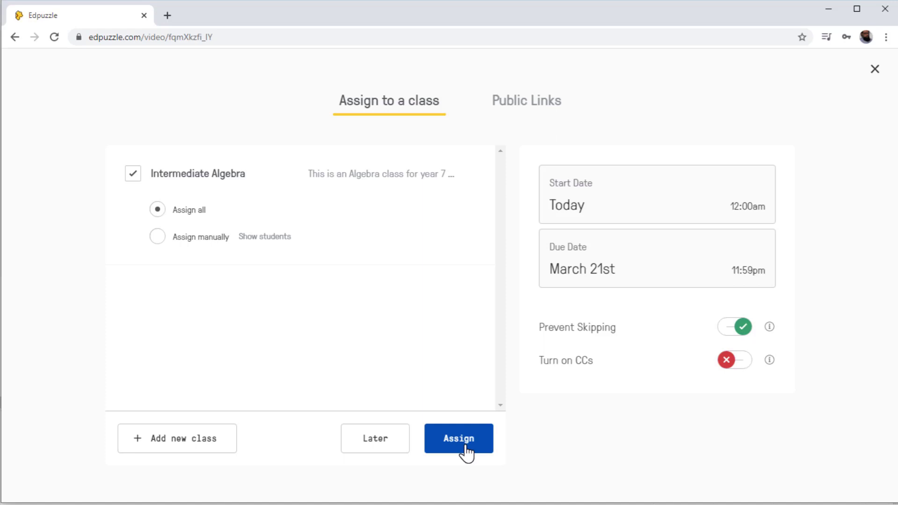
click(134, 173)
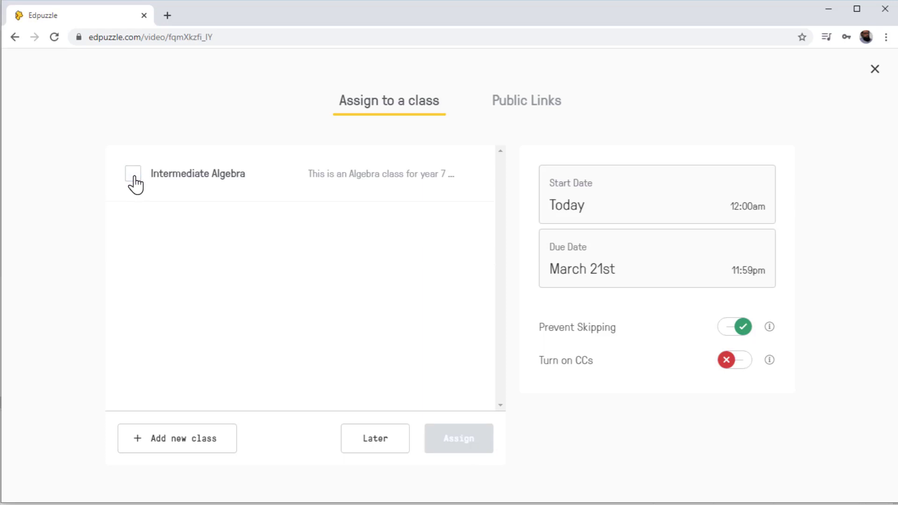
click(380, 445)
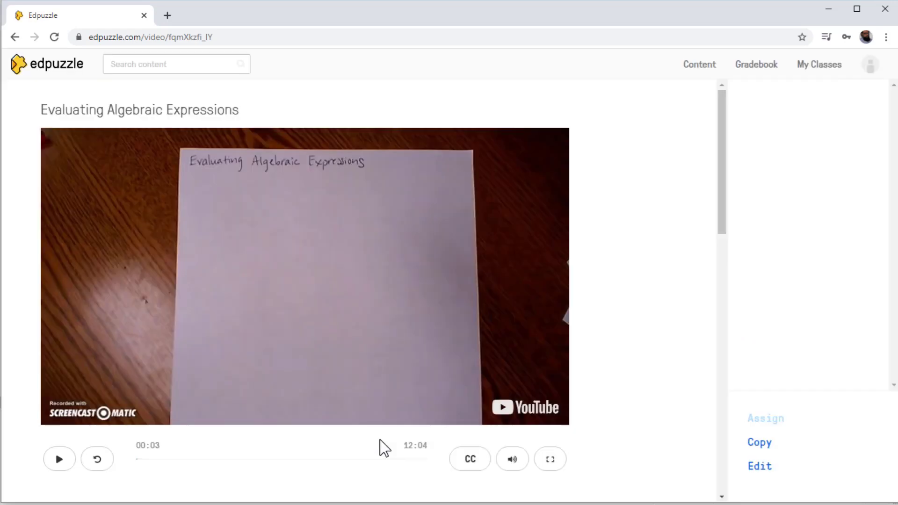
Step: Look over the video's other versions and return to My Content to check for Evaluating Algebraic Expressions among the videos
scroll(577, 266, down, 4)
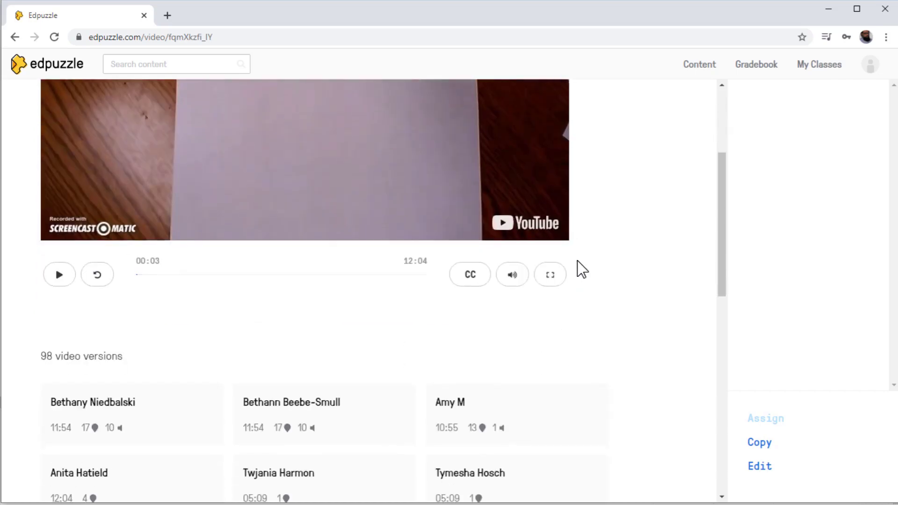
scroll(579, 267, up, 4)
click(44, 72)
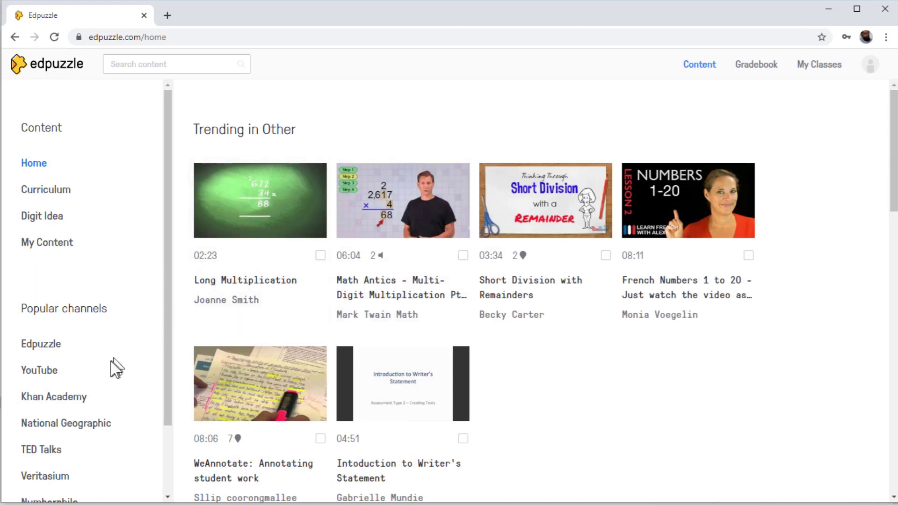
click(51, 242)
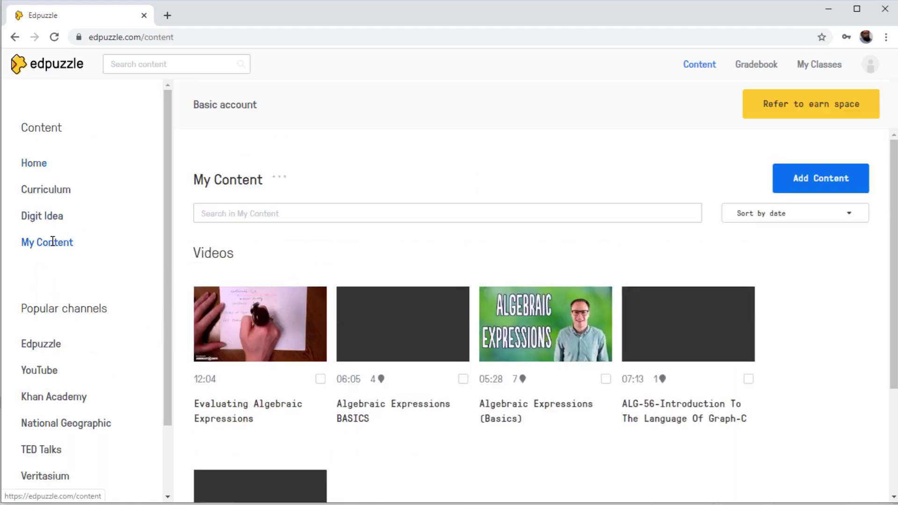
scroll(472, 246, down, 3)
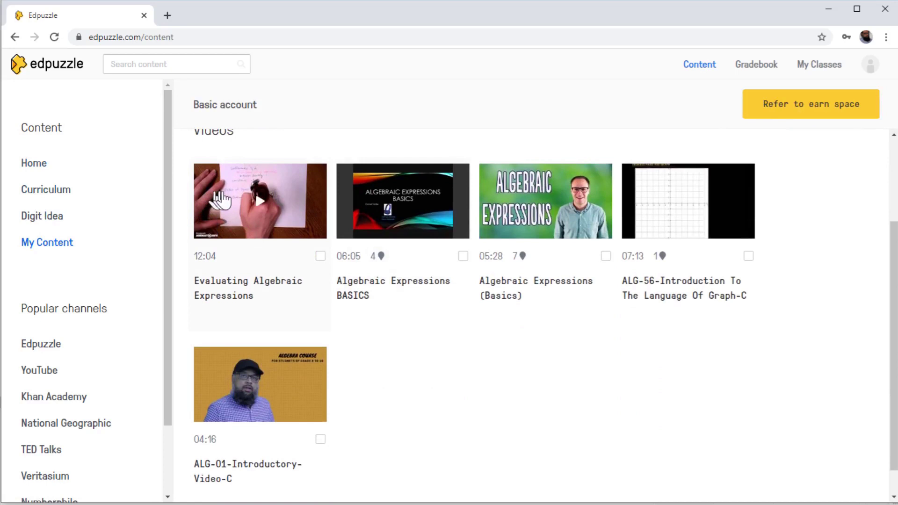
scroll(244, 229, up, 3)
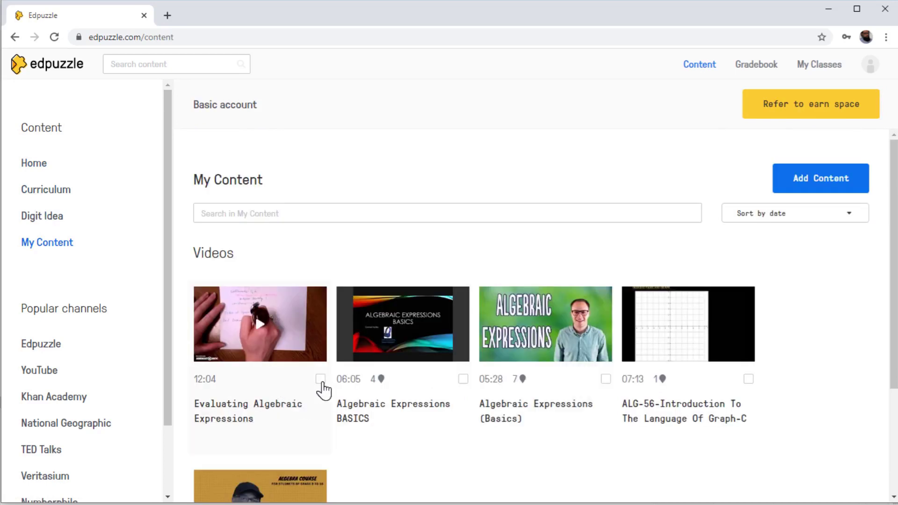
click(320, 379)
scroll(762, 310, down, 3)
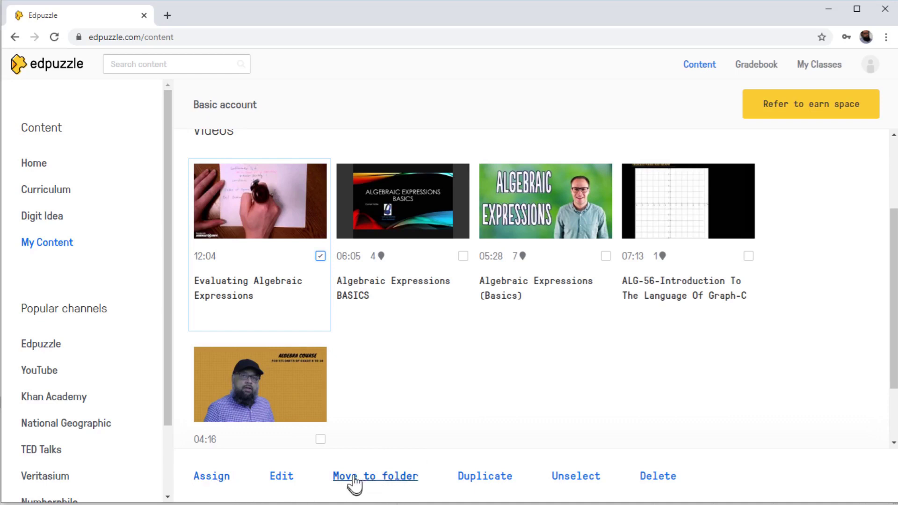
click(576, 476)
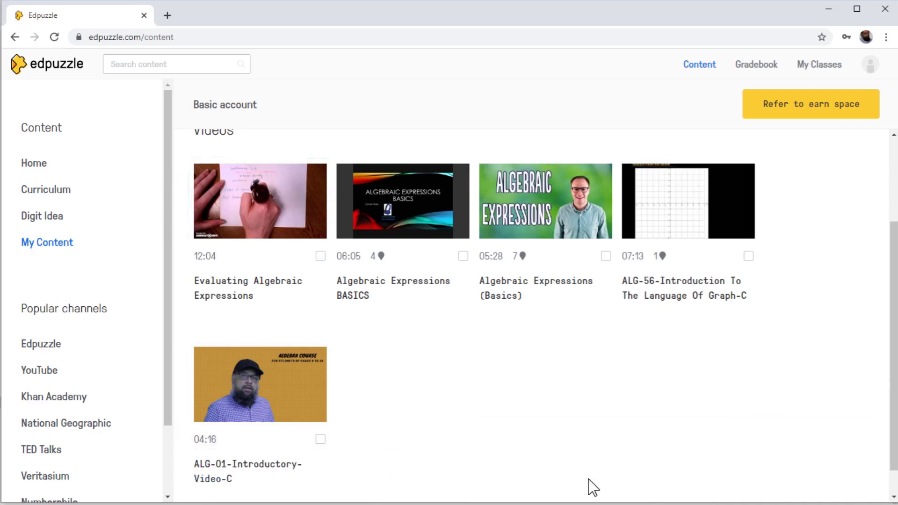
Step: Assign the Evaluating Algebraic Expressions video to the Intermediate Algebra class, trying manual student selection before choosing Assign all
click(320, 257)
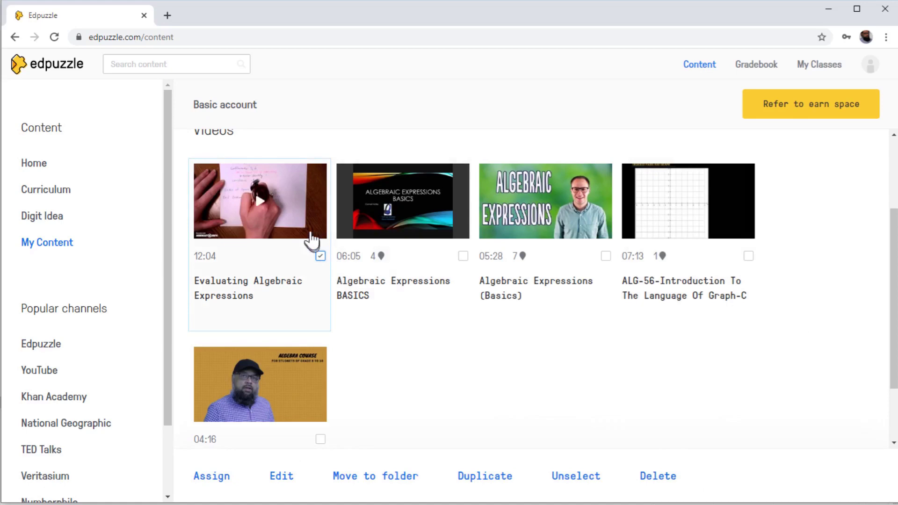
click(212, 477)
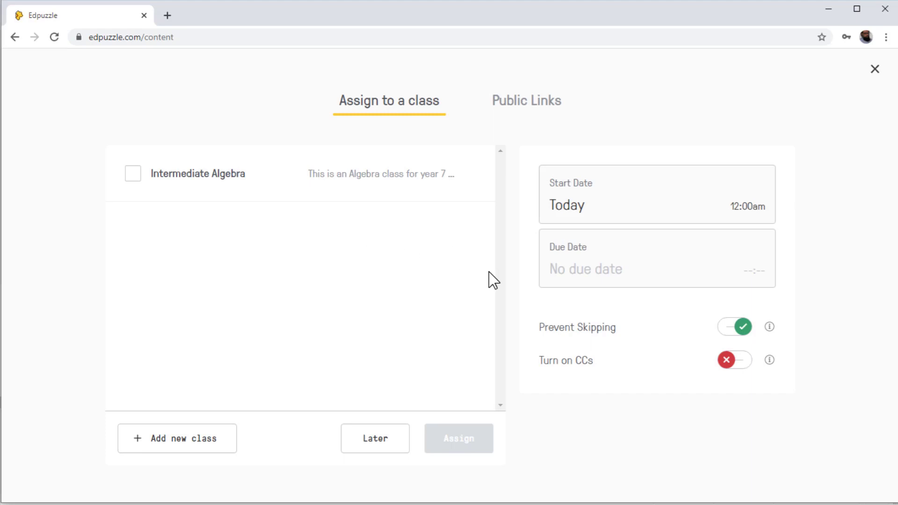
click(133, 174)
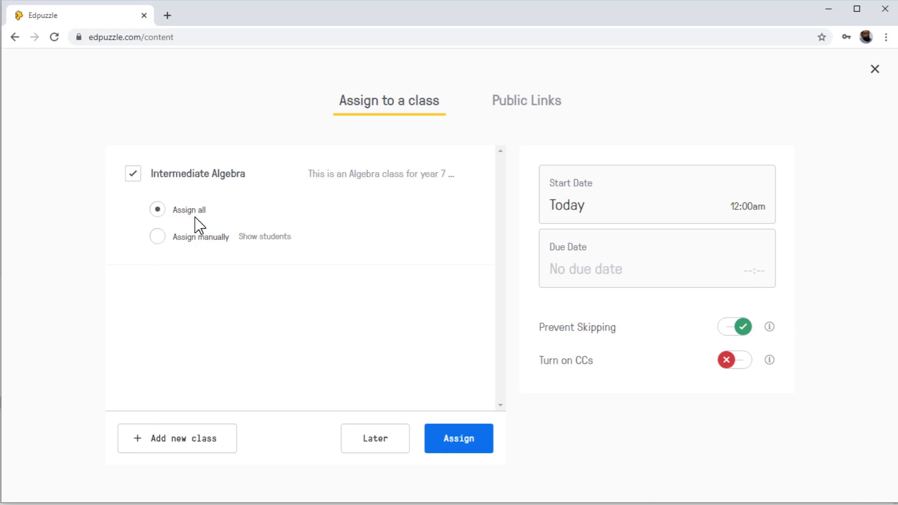
click(157, 237)
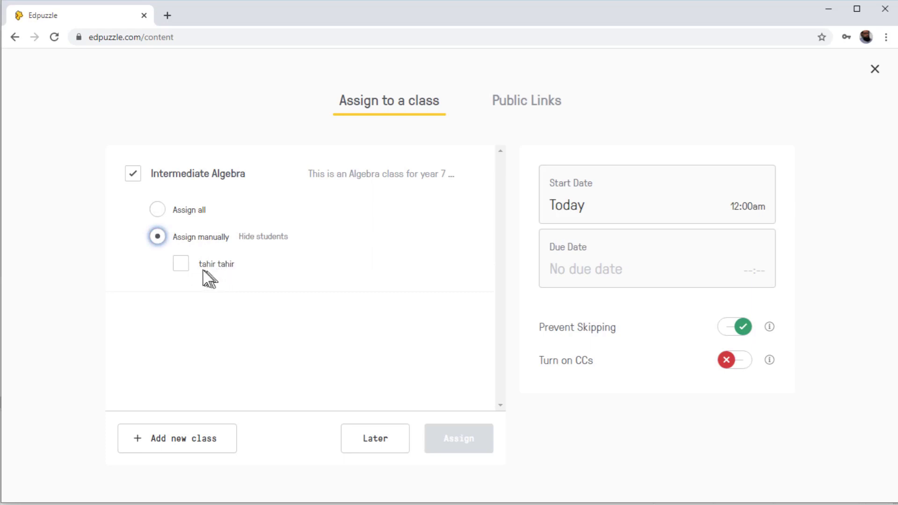
click(180, 264)
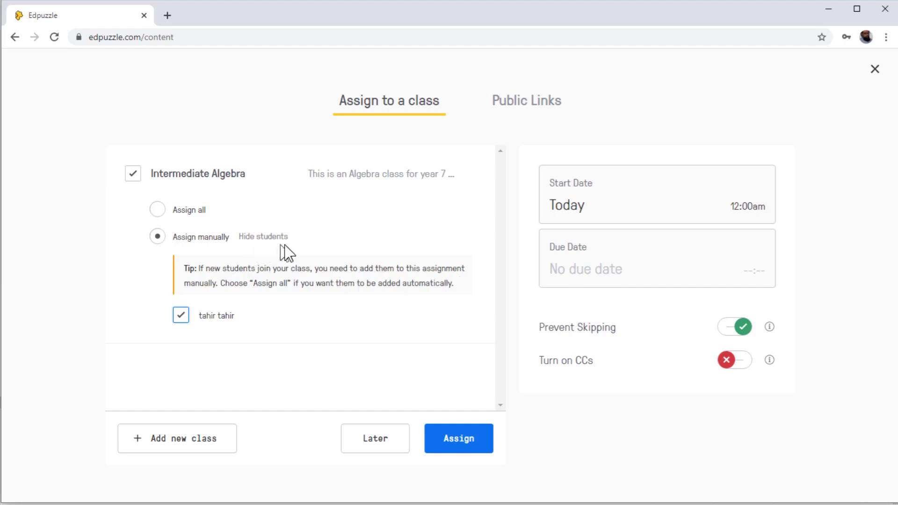
click(181, 316)
click(157, 210)
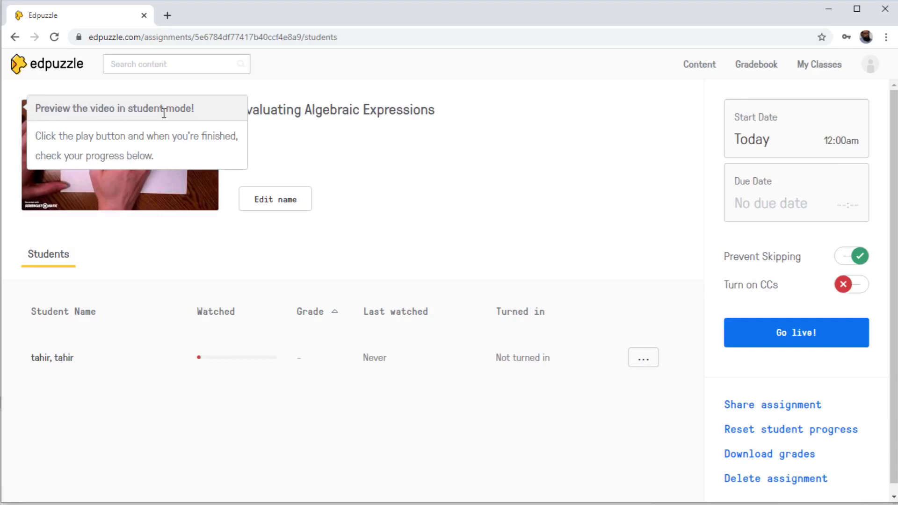
Step: Play the assigned Evaluating Algebraic Expressions video in student mode with the sound muted, and try skipping ahead
click(150, 189)
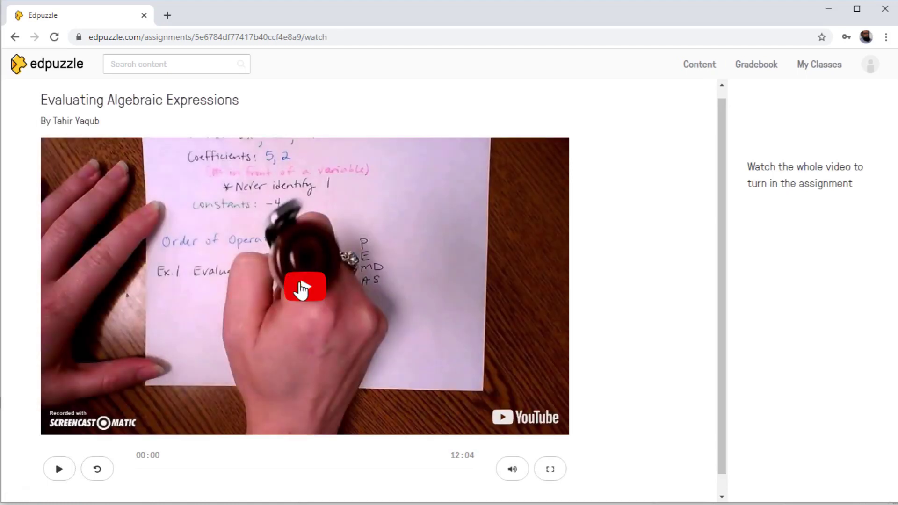
click(301, 285)
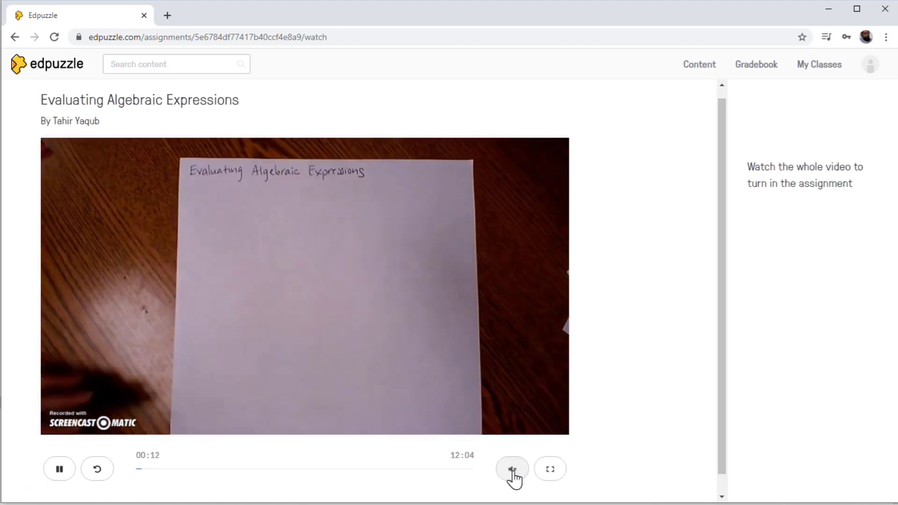
click(513, 472)
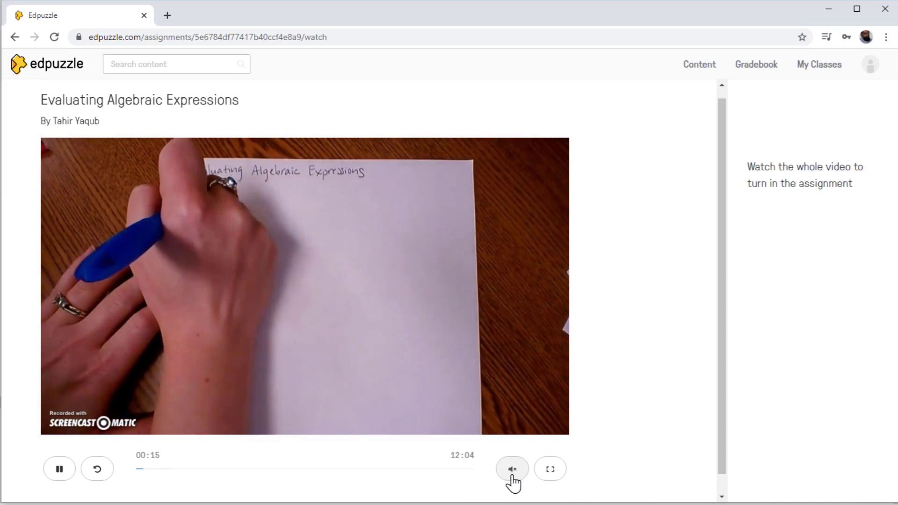
click(148, 469)
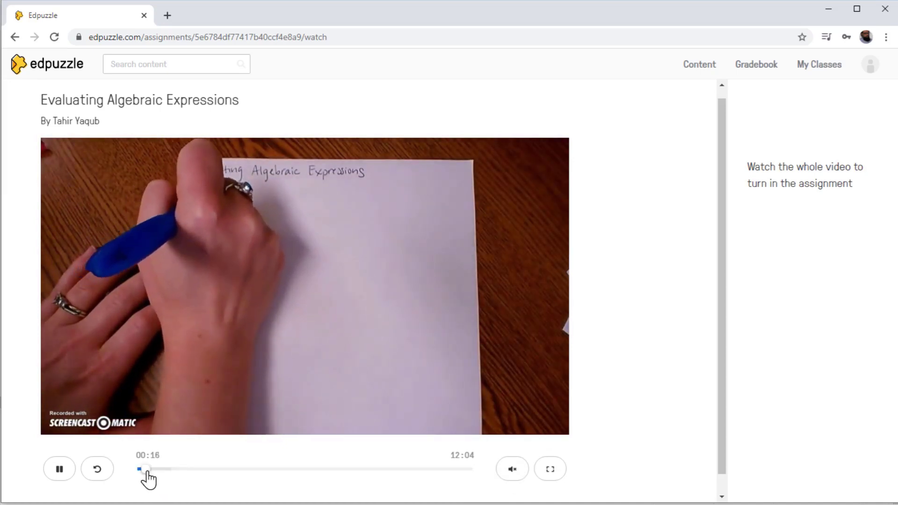
drag(146, 471, 398, 472)
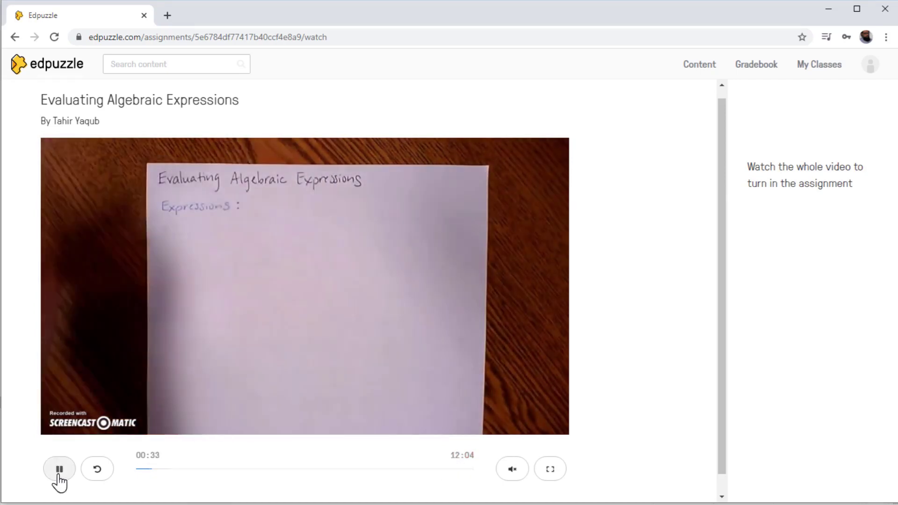
Step: Pause and resume the student-mode video, and try its full-screen view before returning to the normal player
click(58, 478)
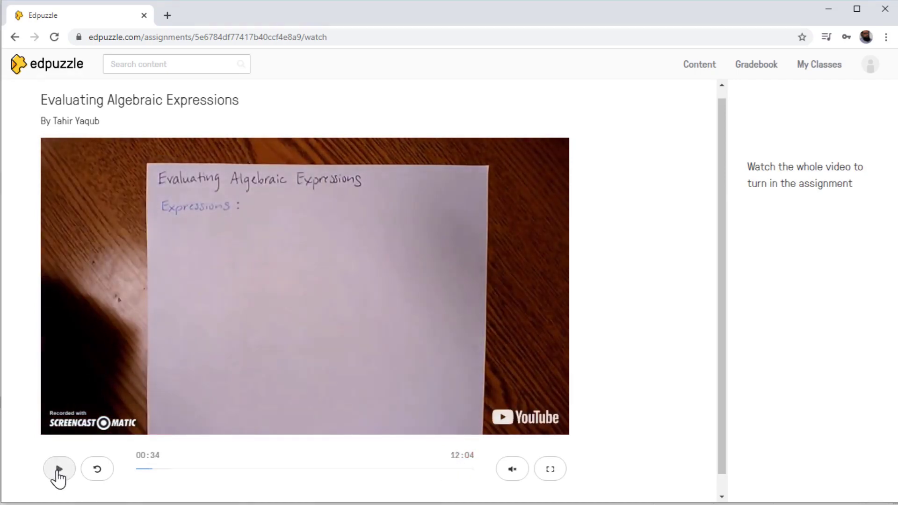
click(58, 473)
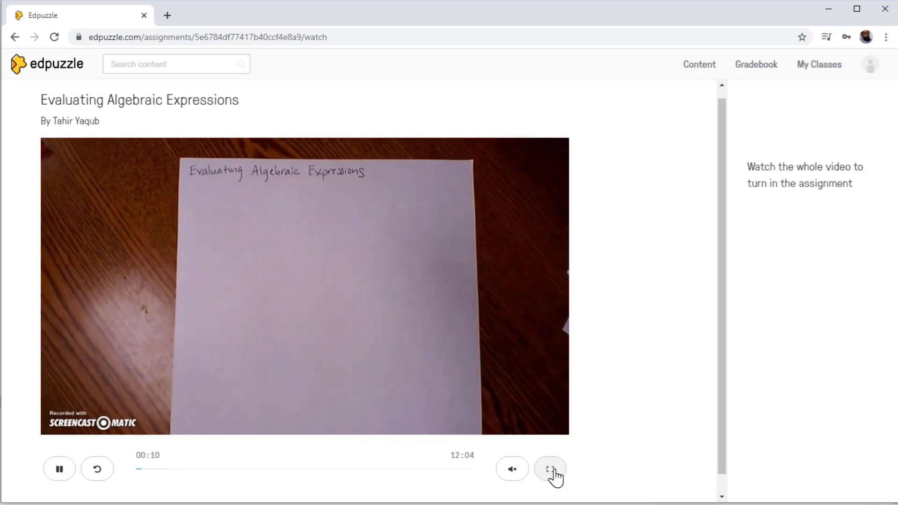
click(552, 476)
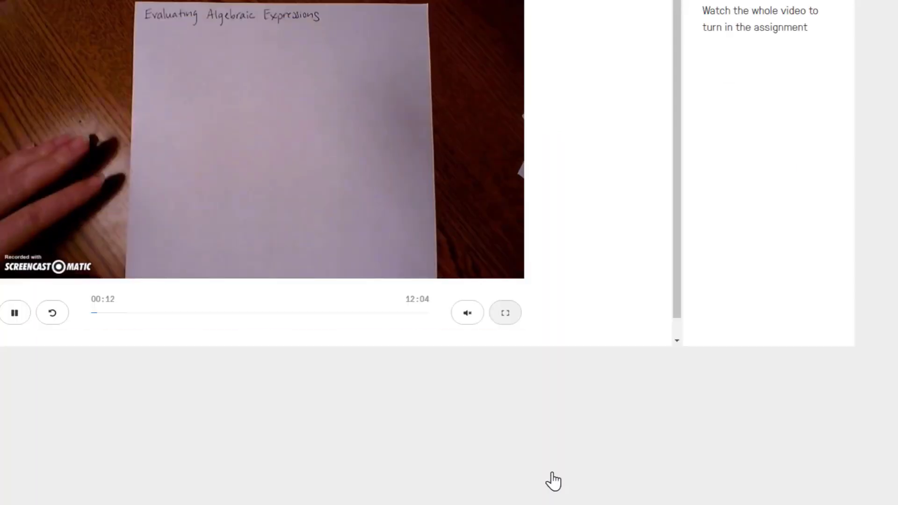
key(Escape)
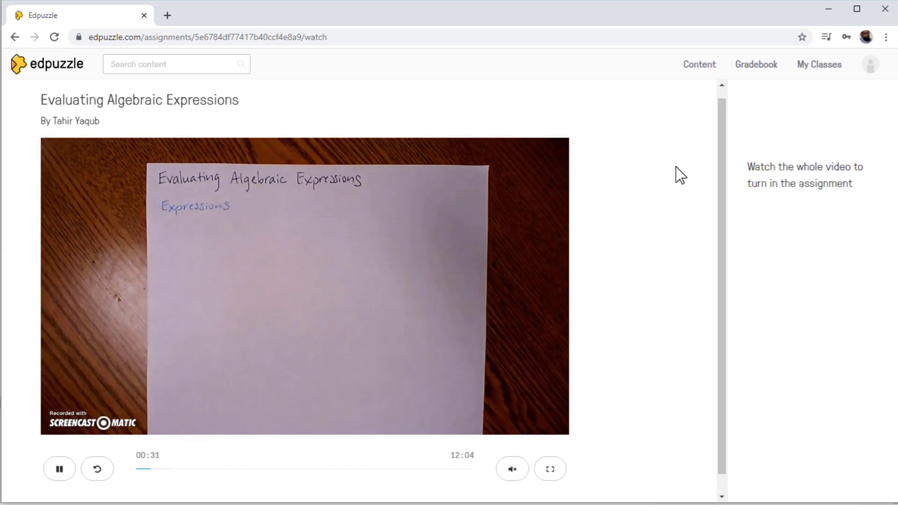
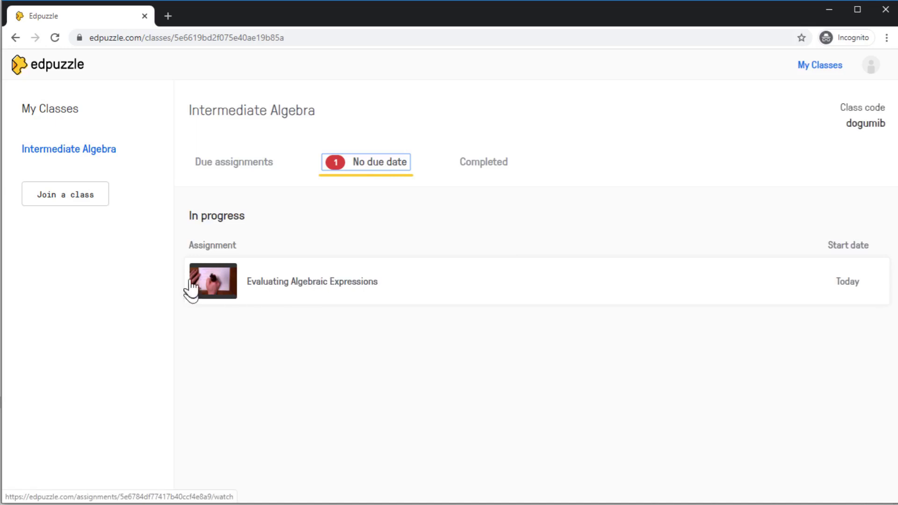
Step: In the student account, open and play the Evaluating Algebraic Expressions assignment, and log out of the account
click(321, 293)
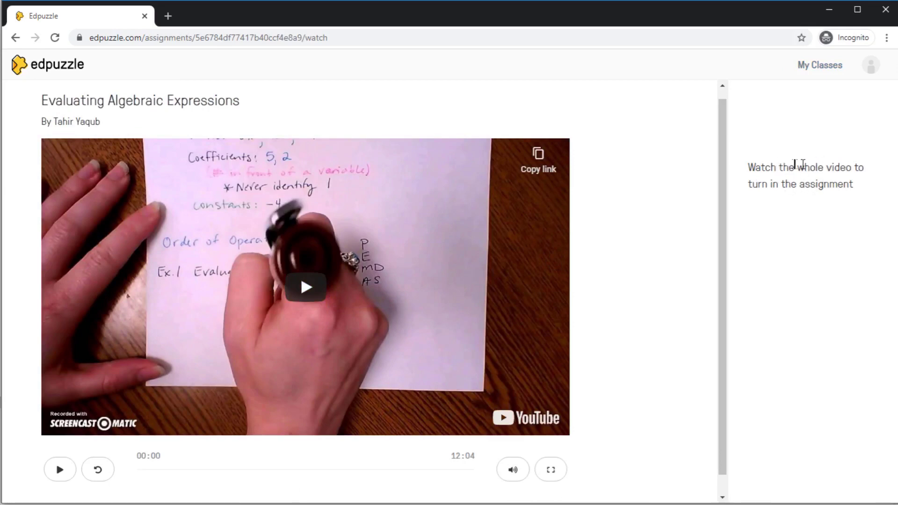
click(357, 369)
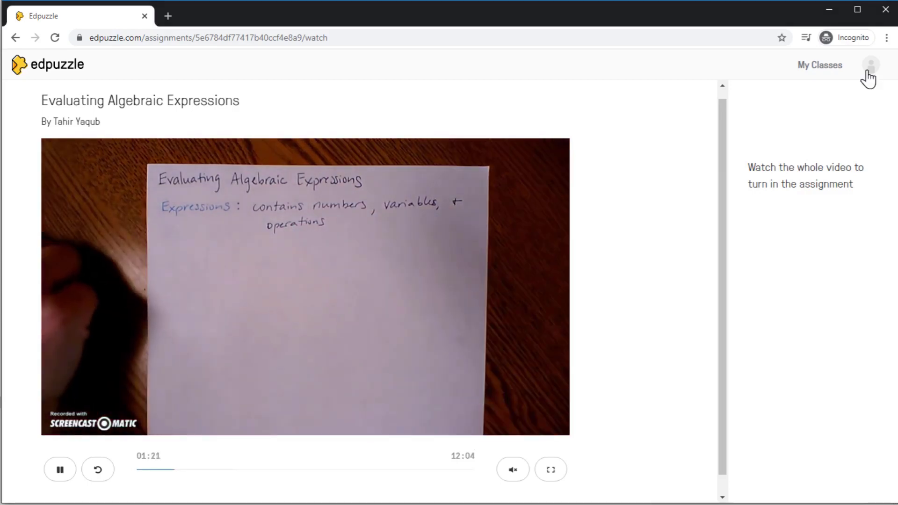
click(870, 68)
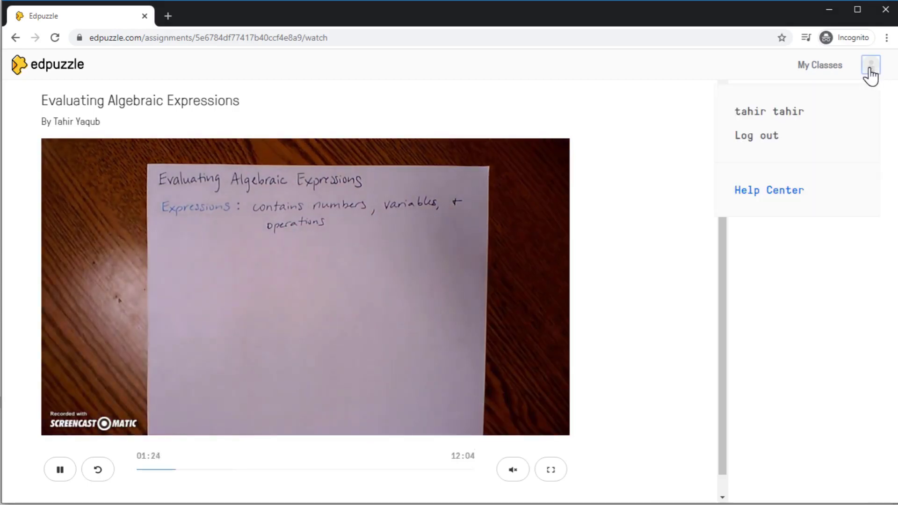
click(769, 139)
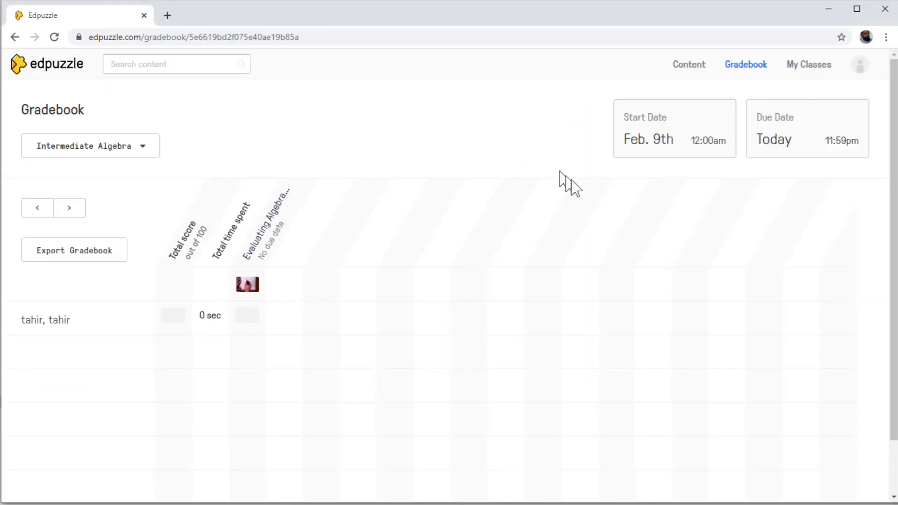
Step: Switch to the teacher account, reload the Intermediate Algebra gradebook, and return to My Content
click(56, 38)
click(48, 68)
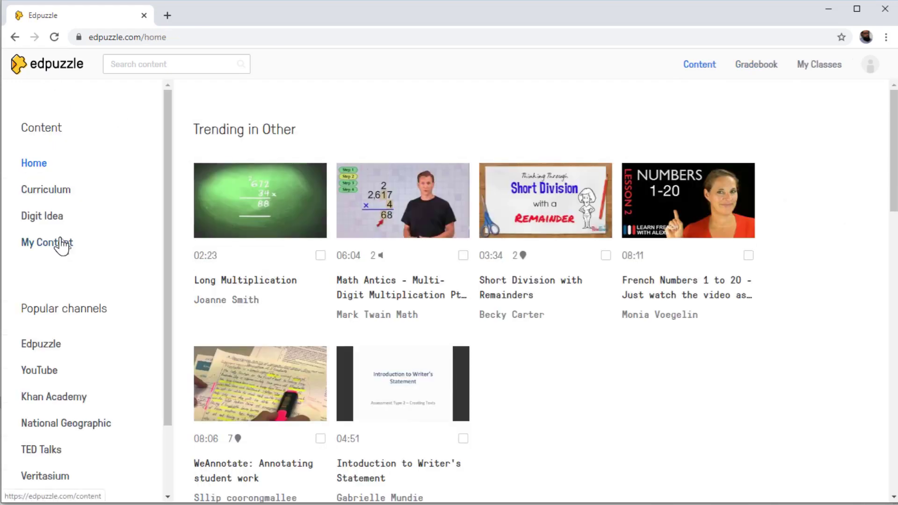
click(60, 244)
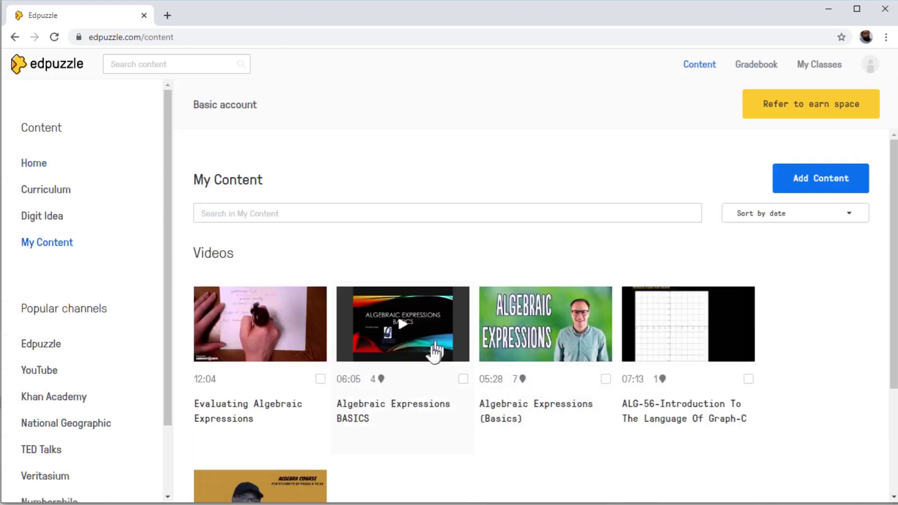
Step: Assign the Algebraic Expressions BASICS video to all students of the Intermediate Algebra class, without a due date
mouse_move(378, 380)
click(463, 379)
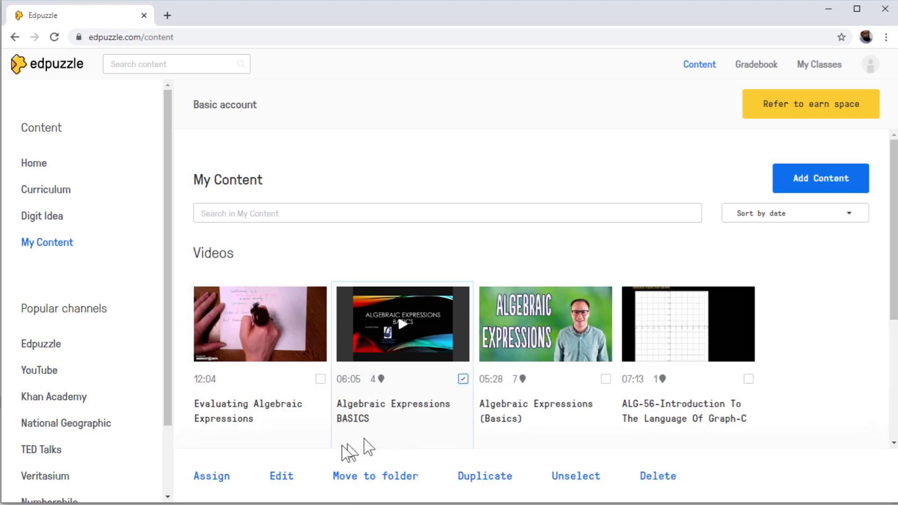
click(211, 476)
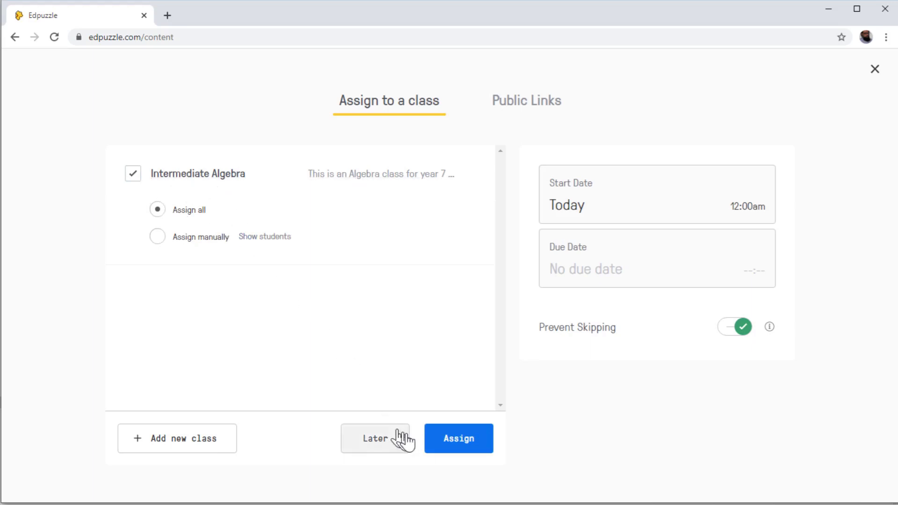
click(459, 450)
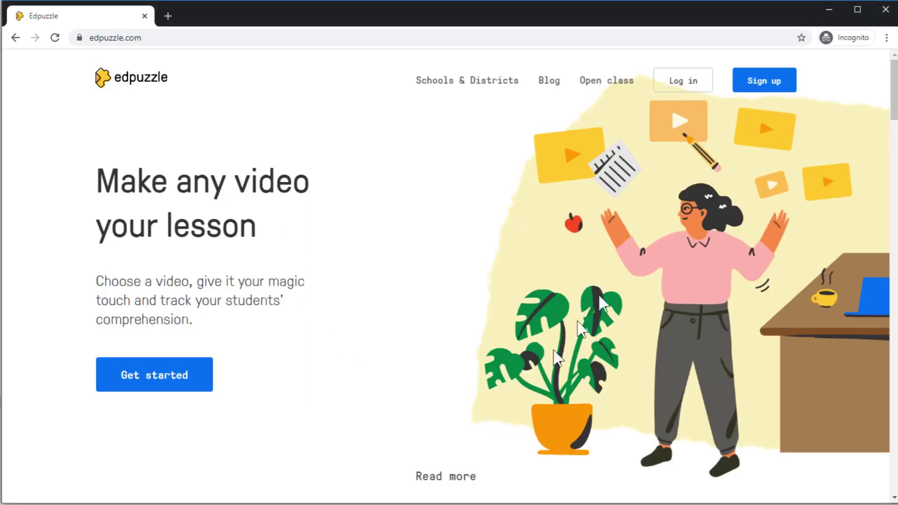
Step: Log back in as a student in the incognito window and start playing the Algebraic Expressions BASICS assignment
click(690, 79)
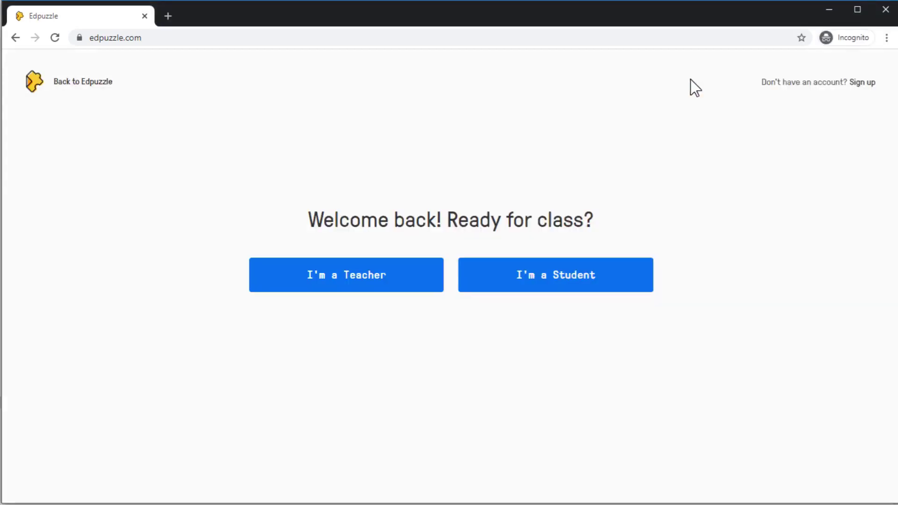
click(556, 275)
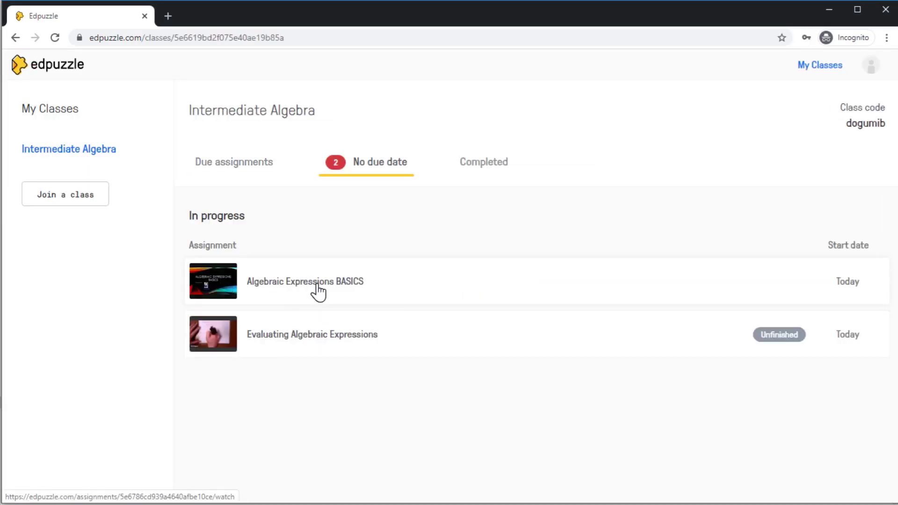
click(302, 282)
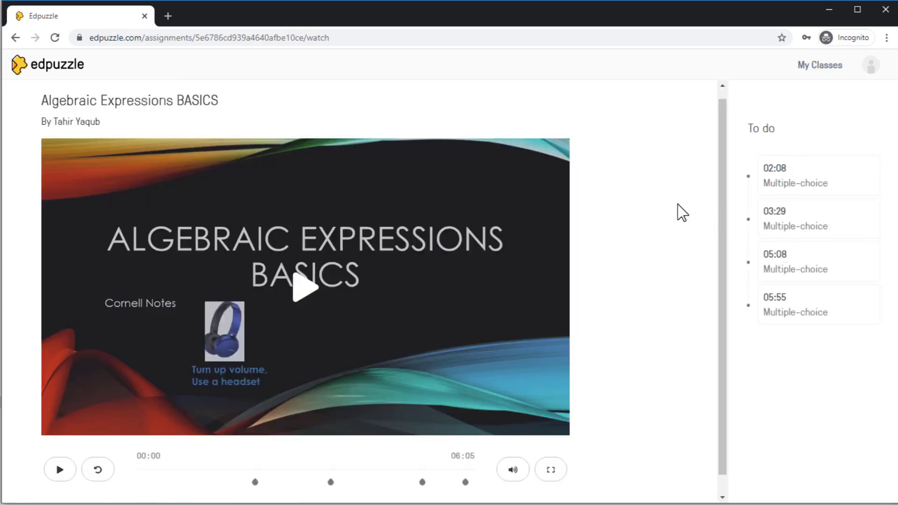
scroll(313, 286, down, 1)
click(310, 283)
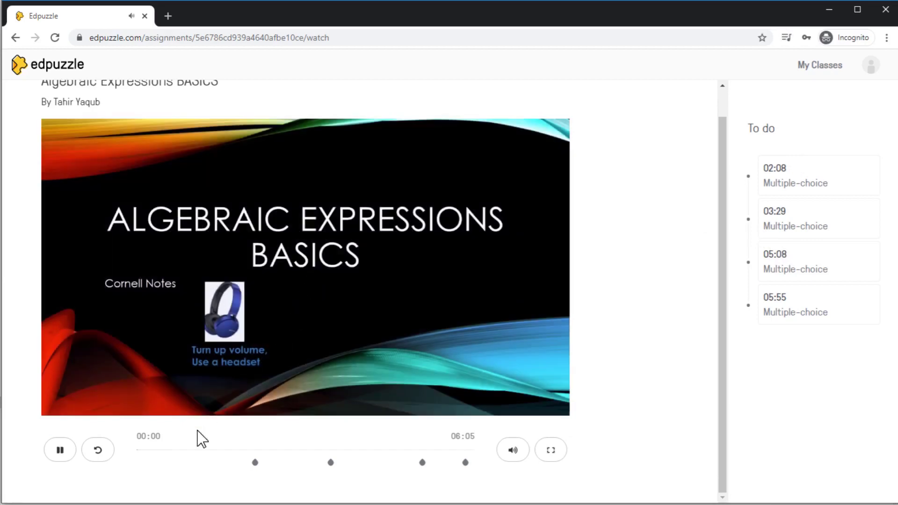
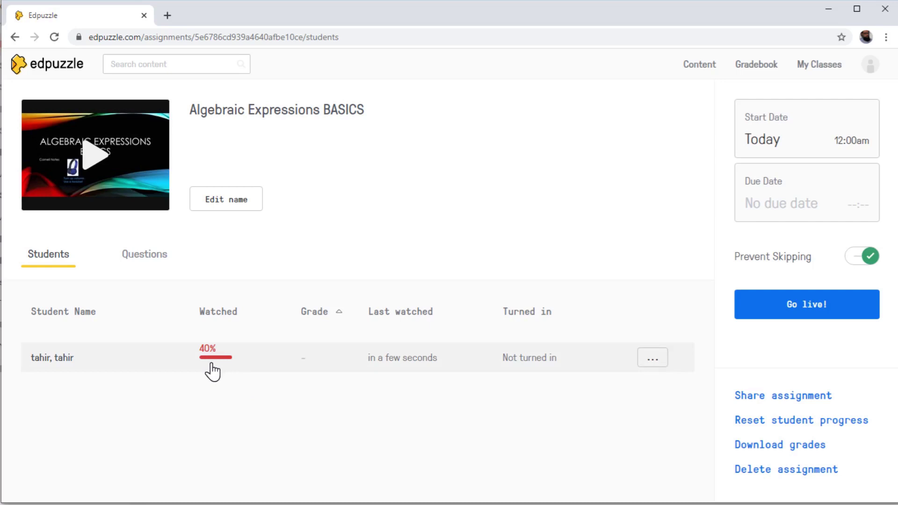
Step: In the teacher account, review the question results of the Algebraic Expressions BASICS assignment
key(Tab)
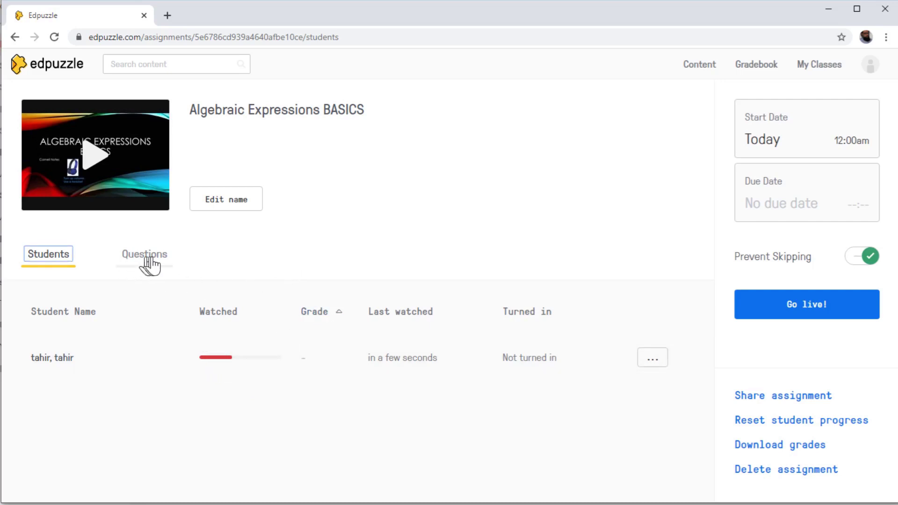
click(145, 263)
scroll(336, 272, down, 4)
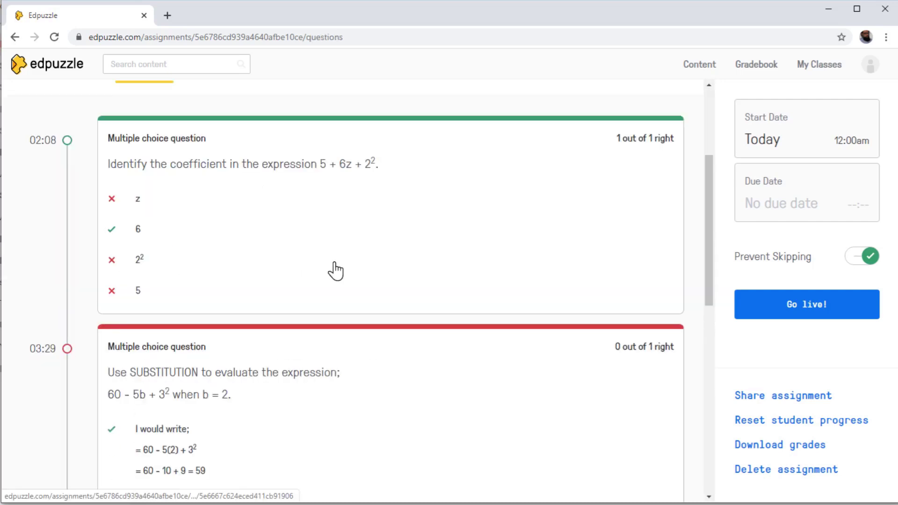
drag(709, 233, 711, 159)
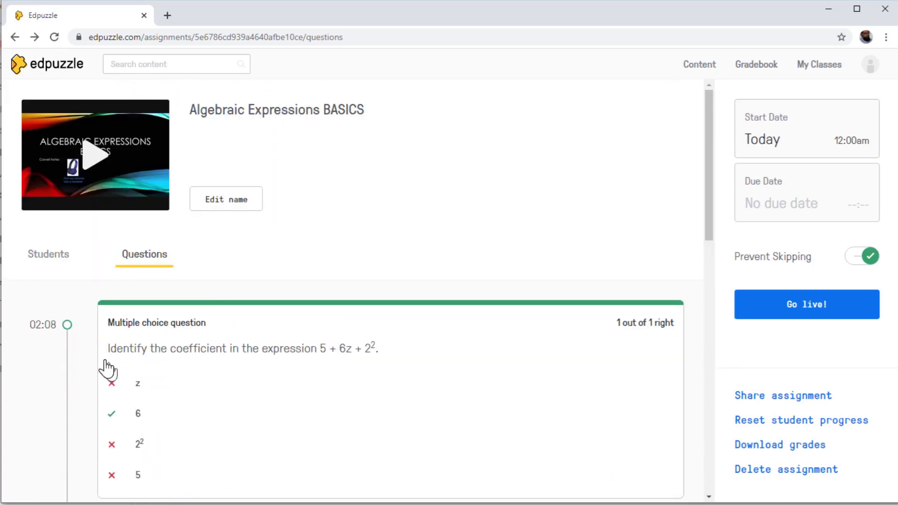
Step: Review the students' answers to the coefficient question and the substitution question of the Algebraic Expressions BASICS assignment
click(68, 325)
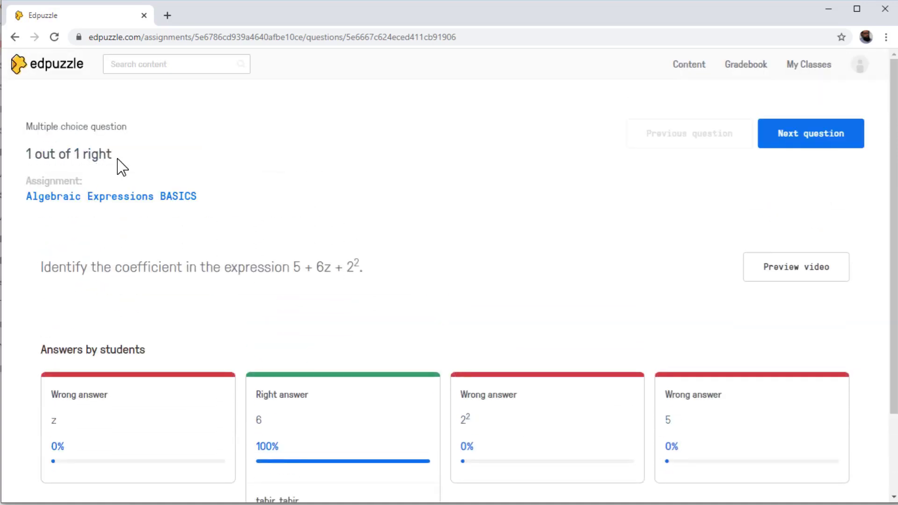
scroll(276, 311, down, 3)
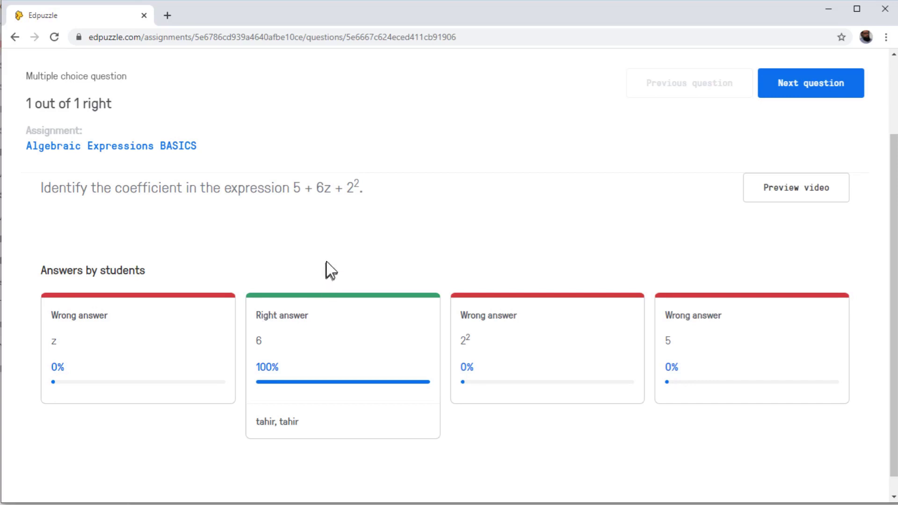
click(808, 86)
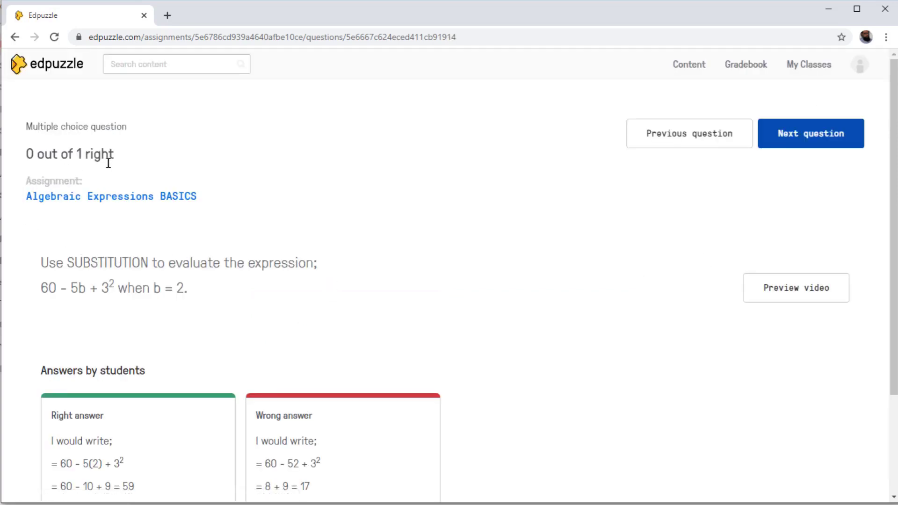
scroll(344, 215, down, 1)
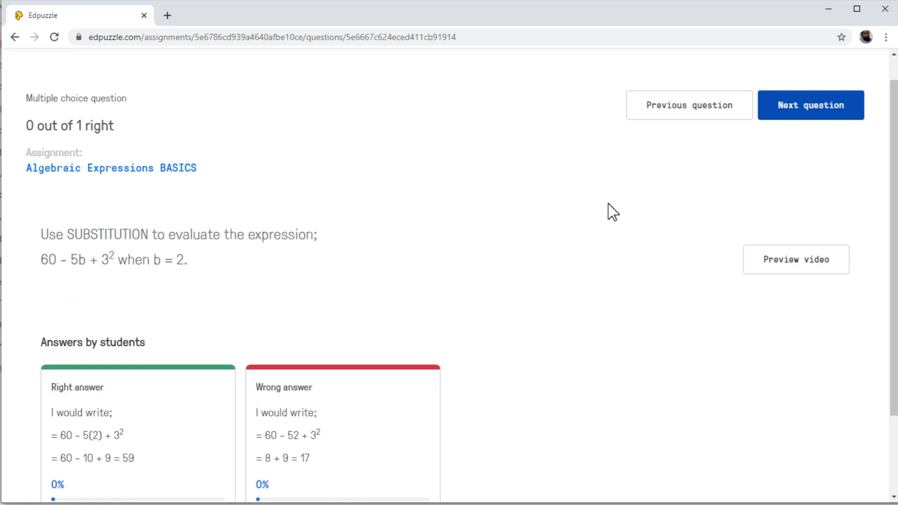
scroll(515, 163, up, 1)
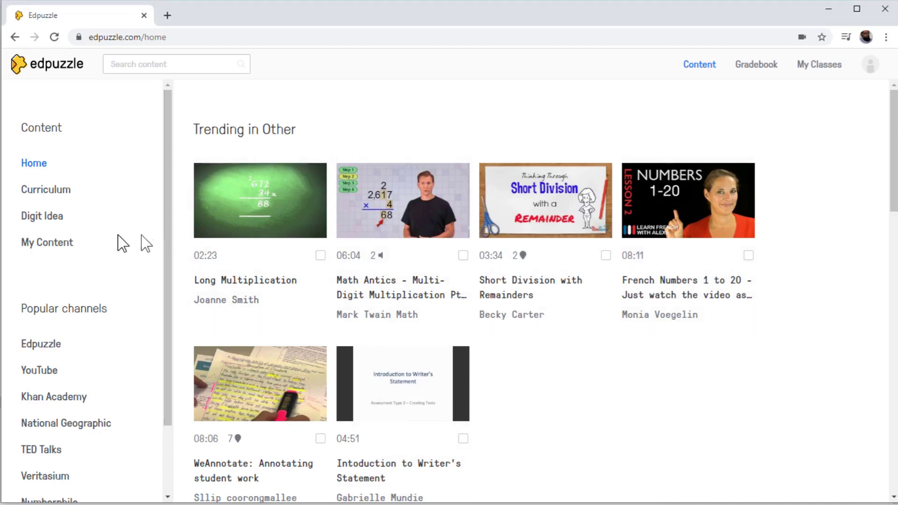
Step: Open the ALG-56-Introduction To The Language Of Graph-C video from My Content for editing
click(37, 251)
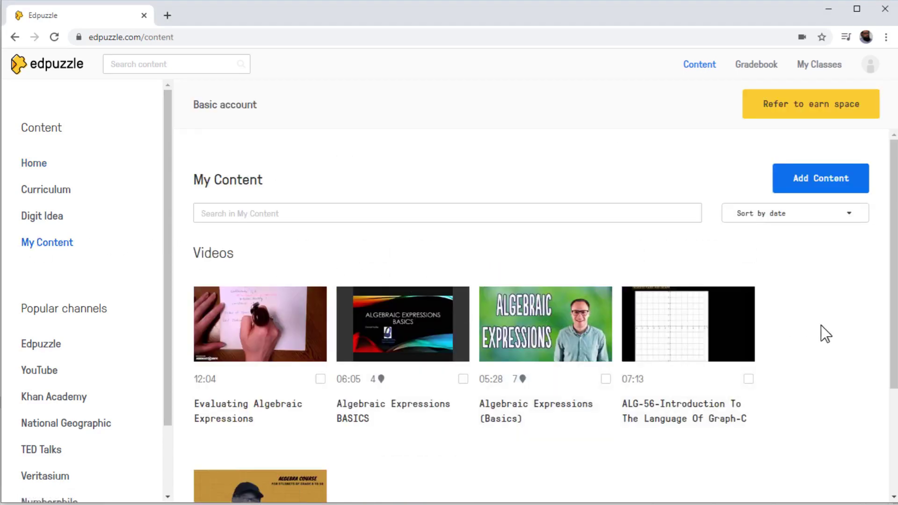
scroll(739, 260, down, 3)
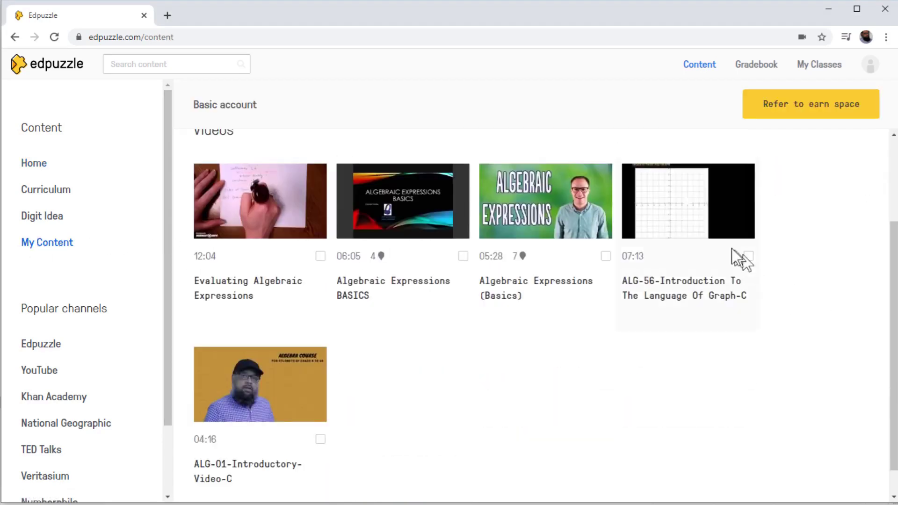
click(686, 218)
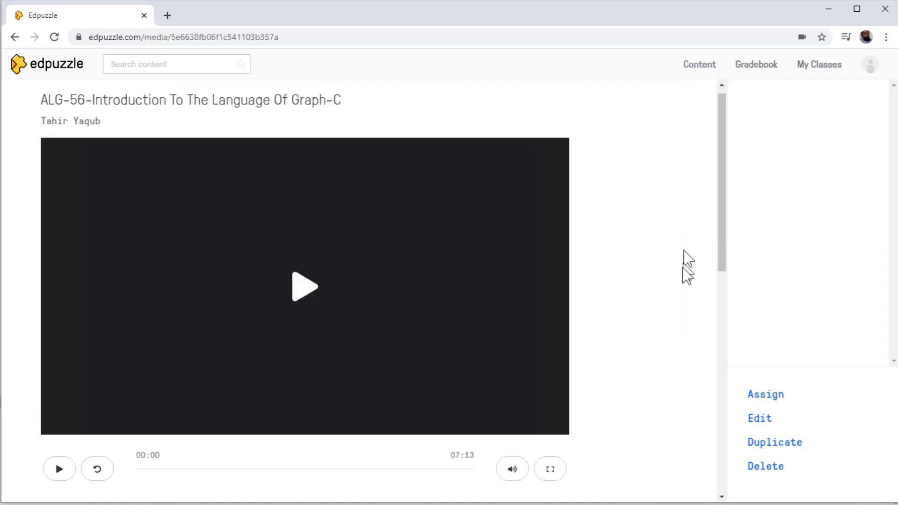
click(760, 421)
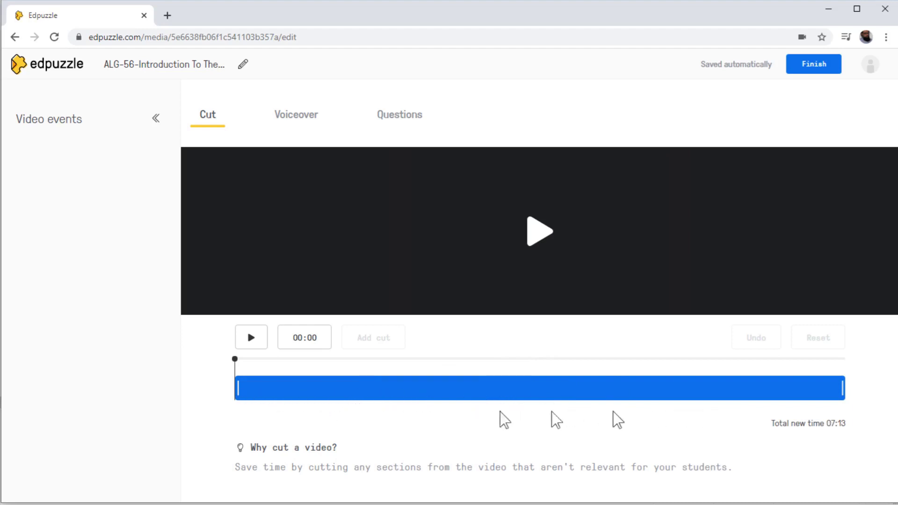
Step: Try trimming the video to start at about 01:07 and end at about 04:41, and undo the trimming
drag(238, 388, 327, 387)
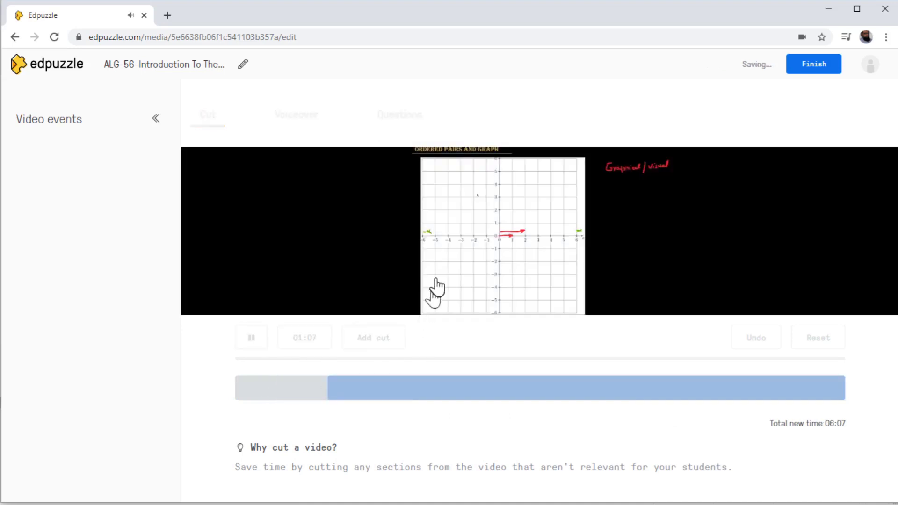
drag(843, 387, 631, 387)
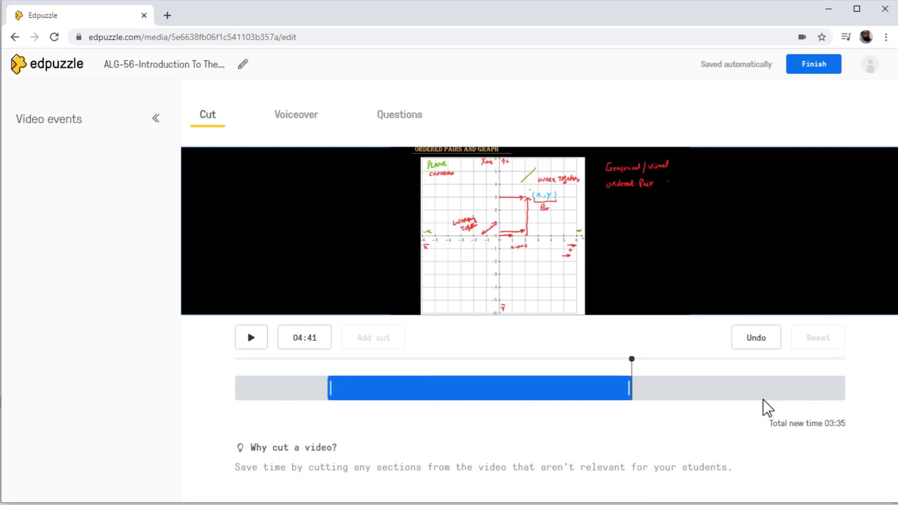
click(754, 343)
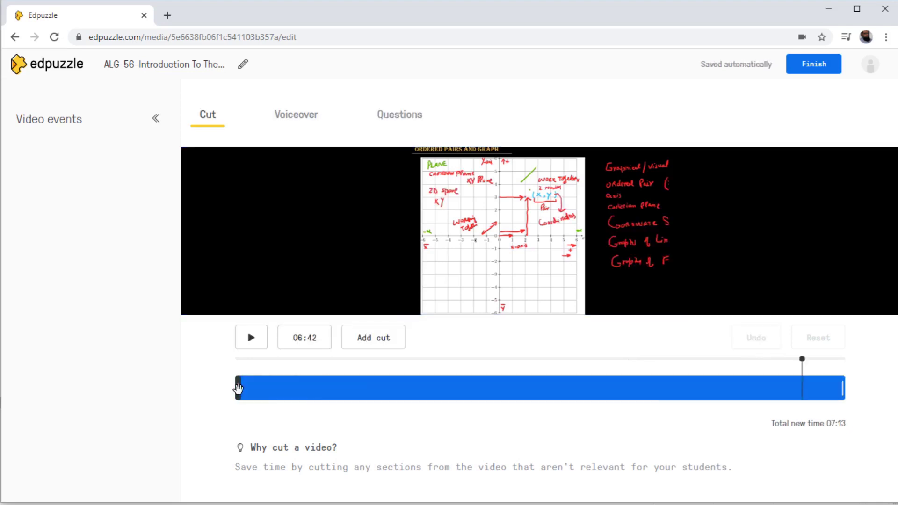
Step: Trim the video's start to about 00:25 and cut out the section from 01:17 to 01:40
drag(237, 387, 271, 387)
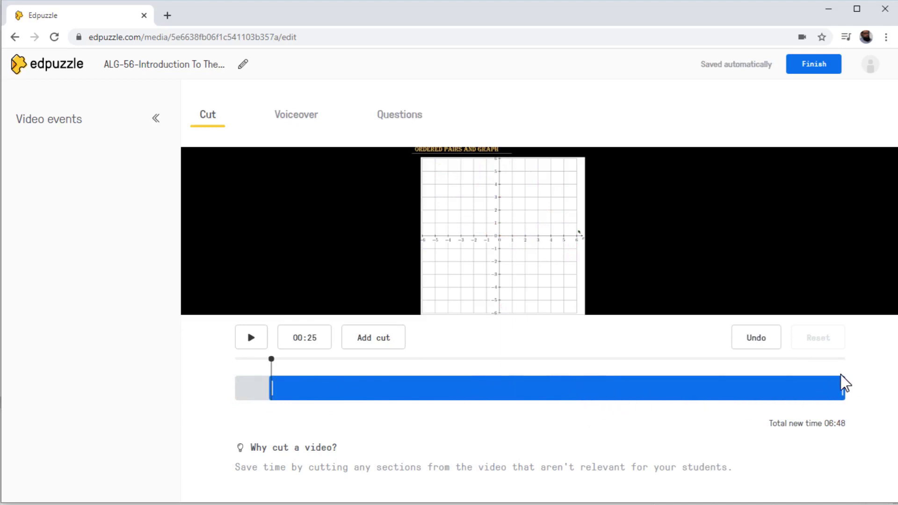
drag(275, 367, 344, 367)
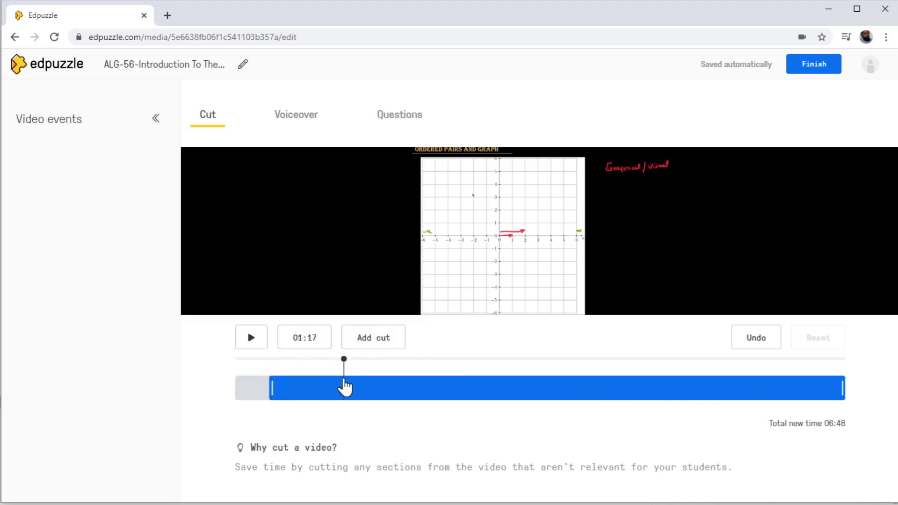
click(383, 348)
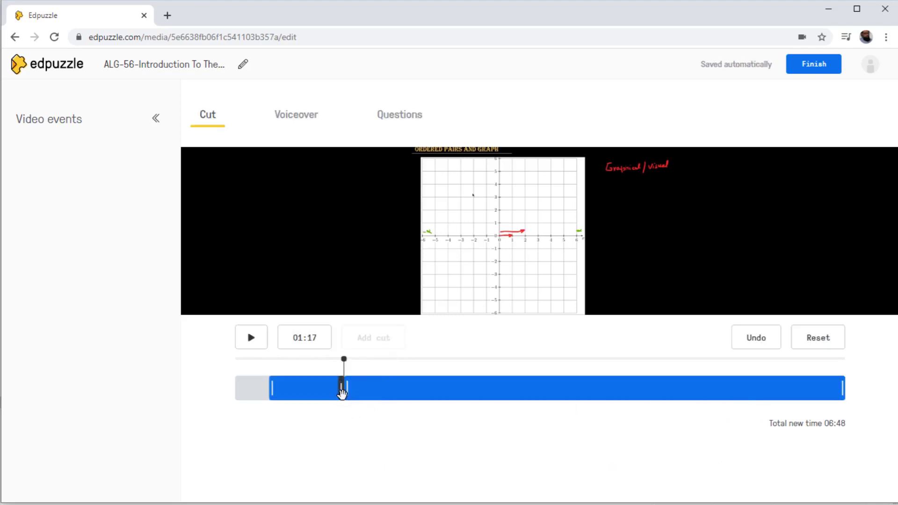
drag(348, 391, 377, 386)
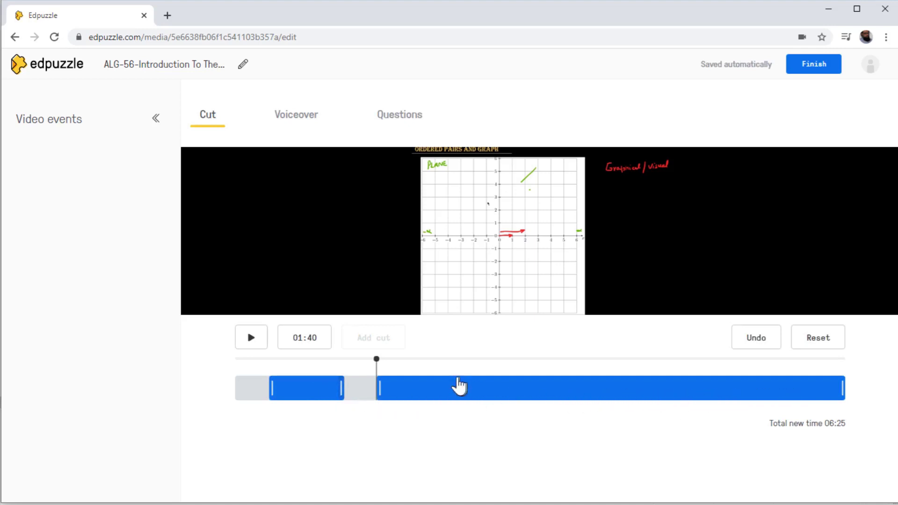
Step: Split the video at 02:14, cut out the part up to about the final minute, and extend the middle segment past the video's halfway point
drag(376, 359, 425, 366)
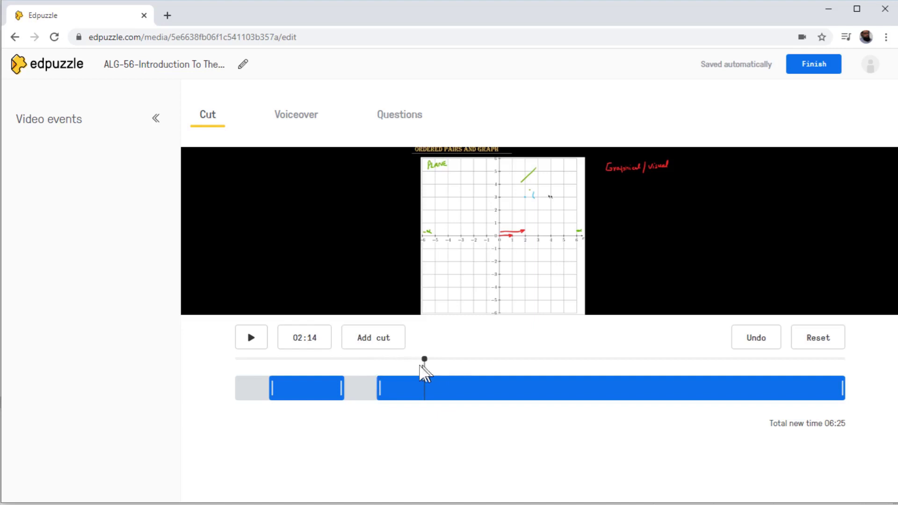
click(366, 338)
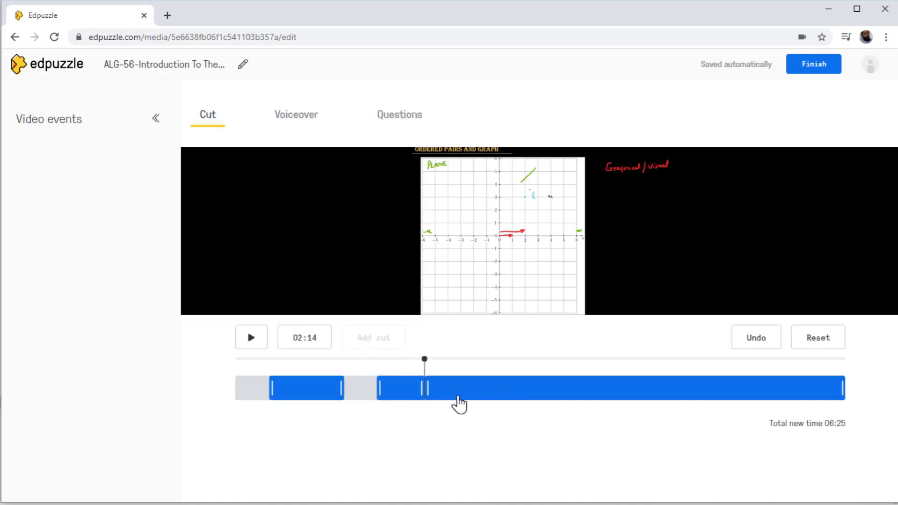
drag(430, 394, 767, 388)
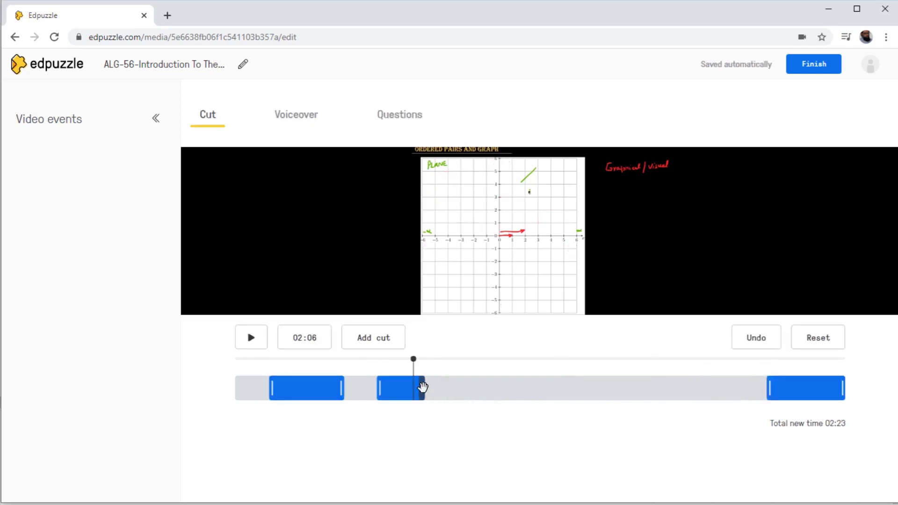
drag(421, 387, 568, 395)
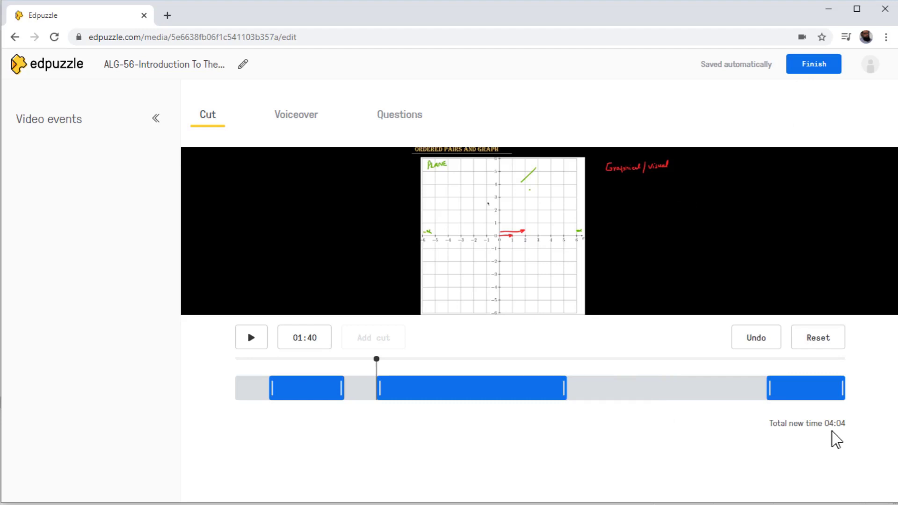
Step: Finish editing the shortened video, and reopen it in the editor to reset all cuts
click(807, 70)
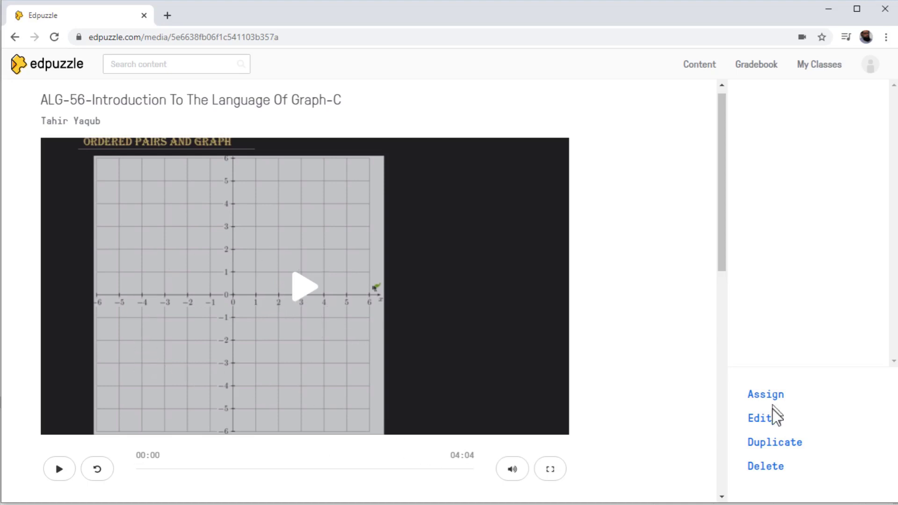
click(762, 420)
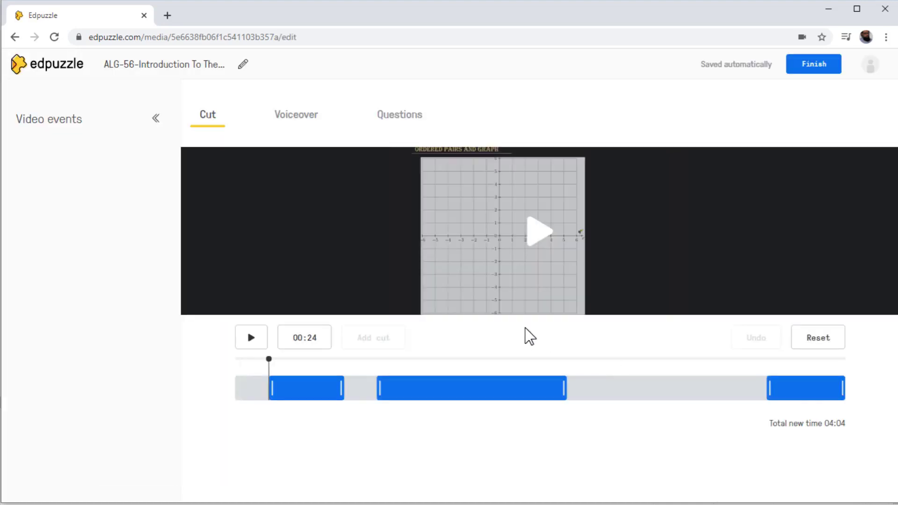
click(817, 347)
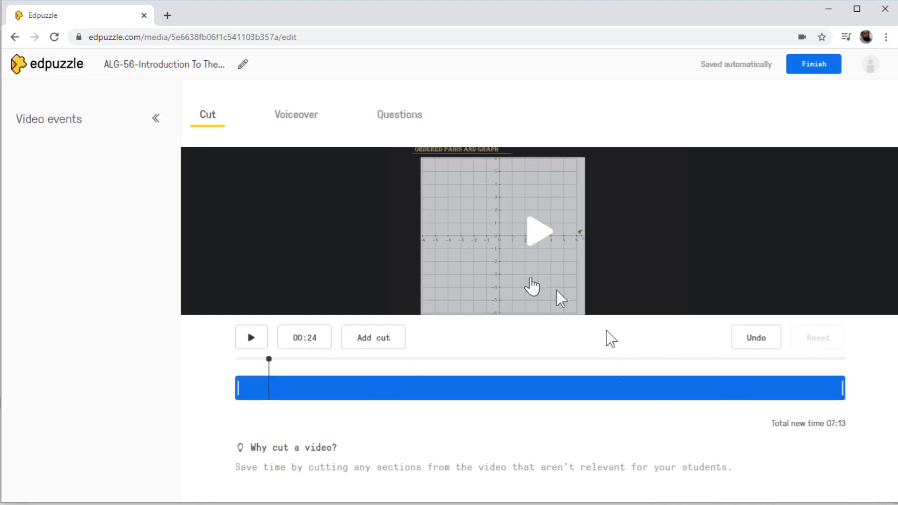
Step: Try recording a voiceover on the video from about 01:51 to 02:03, and delete the recording
click(295, 121)
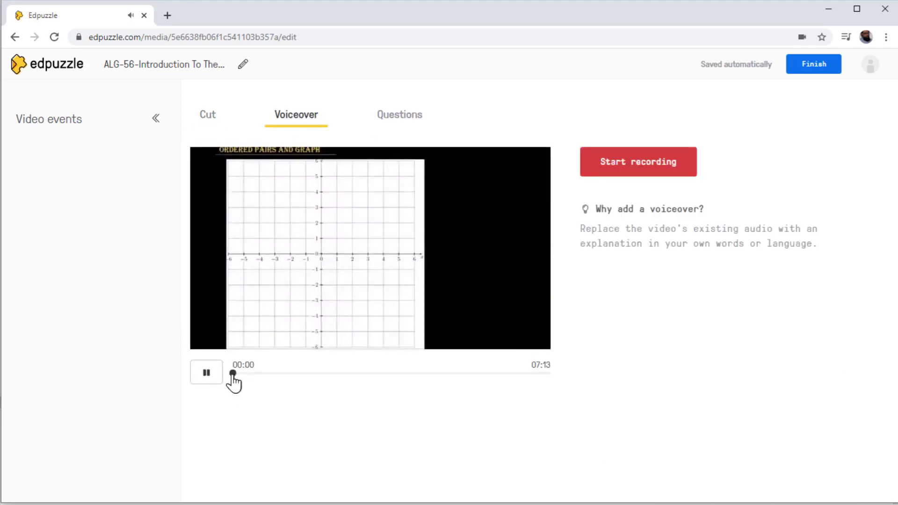
drag(233, 375, 308, 374)
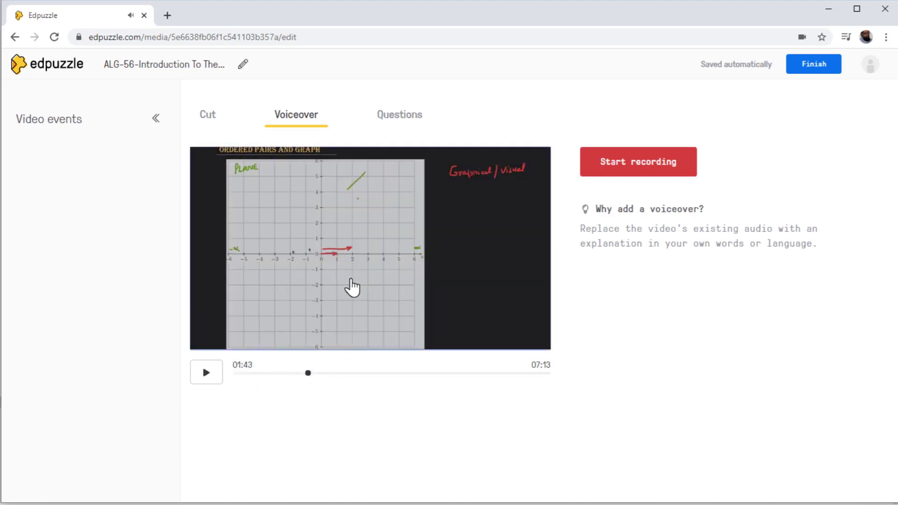
click(352, 288)
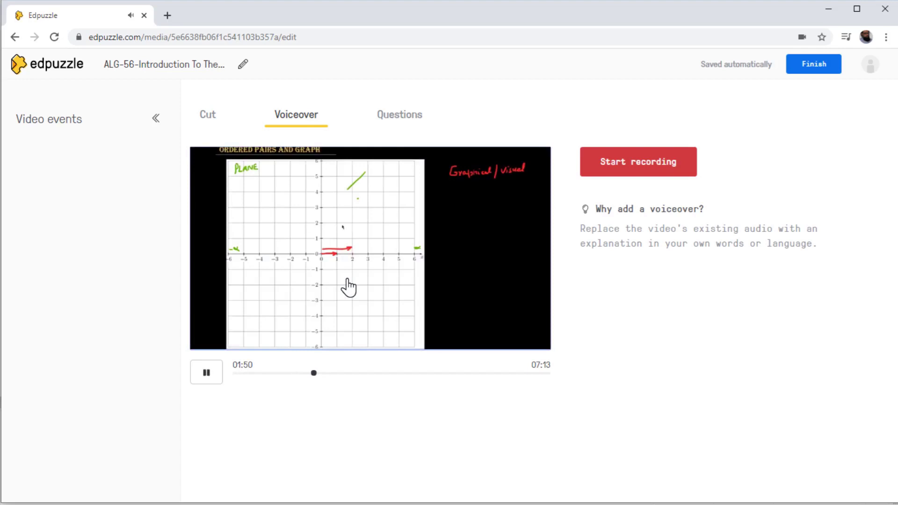
click(349, 288)
click(645, 172)
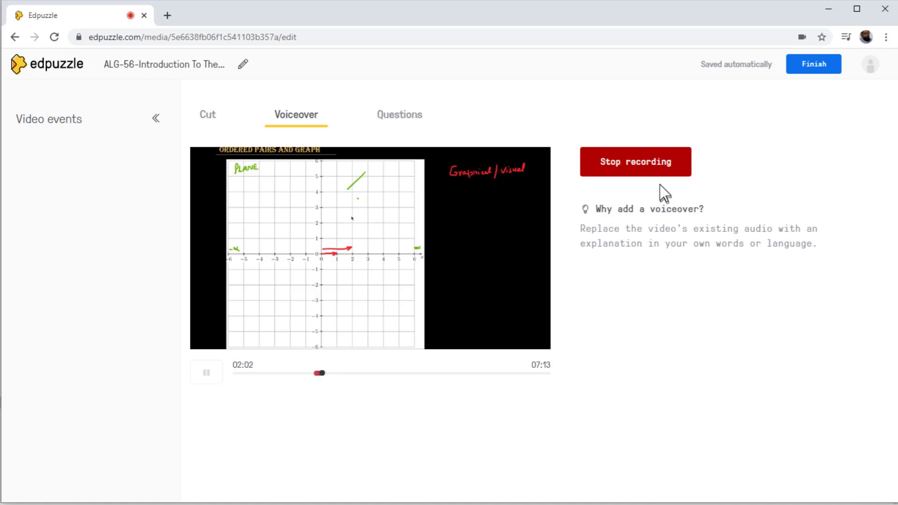
click(641, 169)
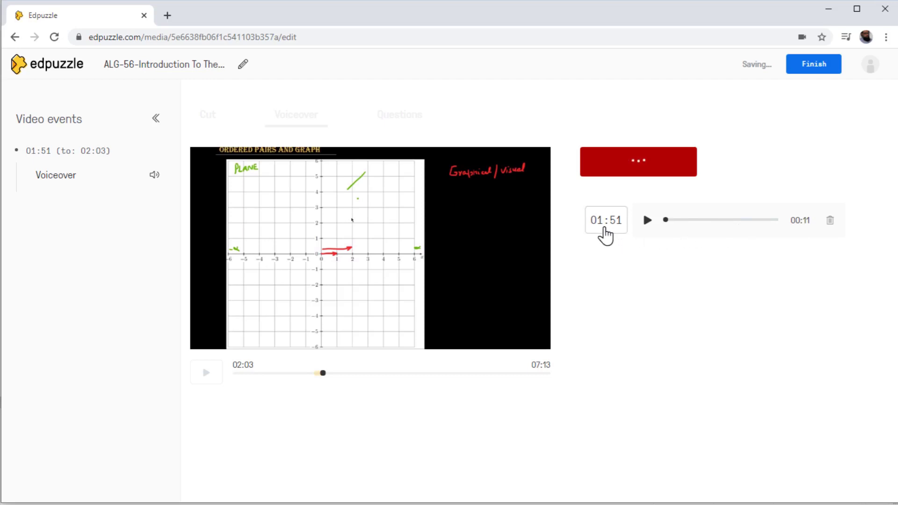
click(647, 220)
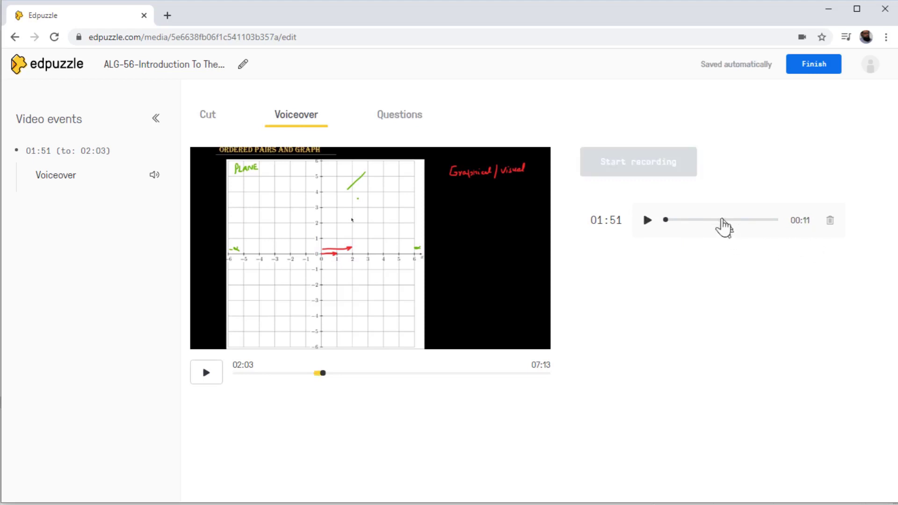
click(831, 224)
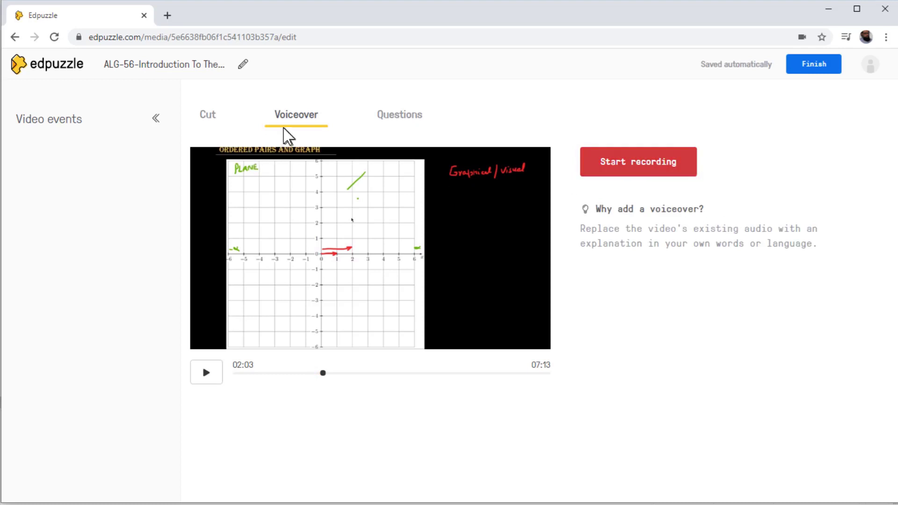
Step: Start a new multiple-choice question at 01:38 in the video
click(397, 117)
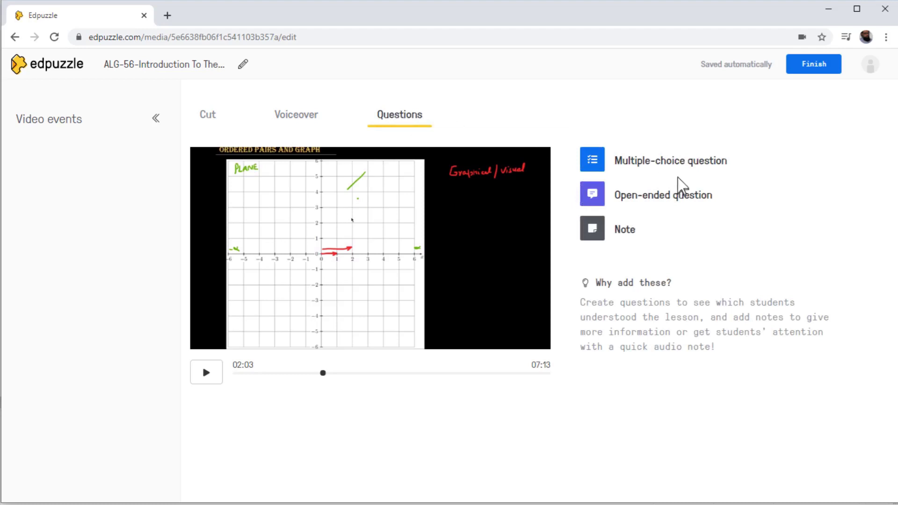
mouse_move(637, 173)
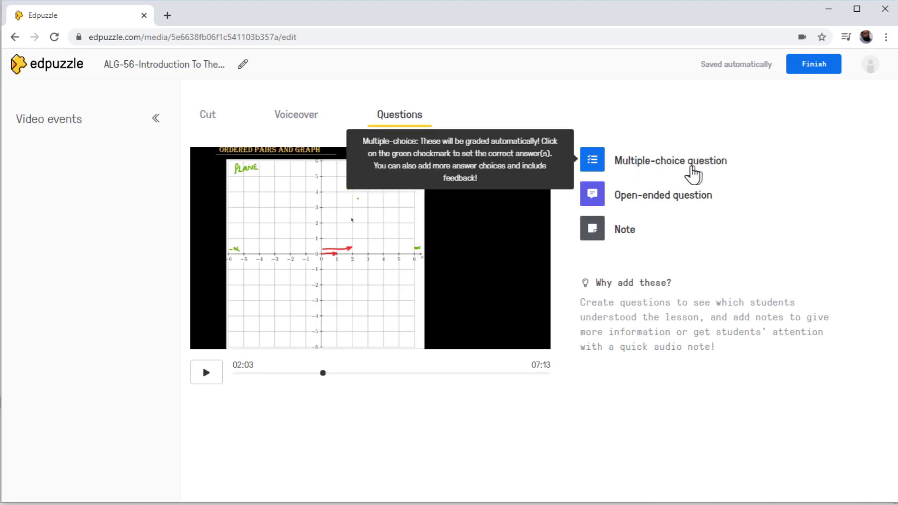
mouse_move(627, 199)
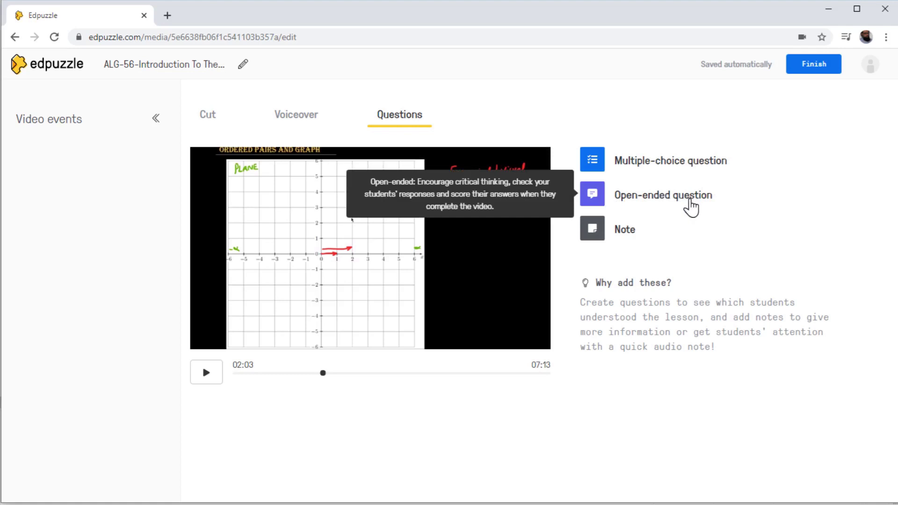
mouse_move(623, 240)
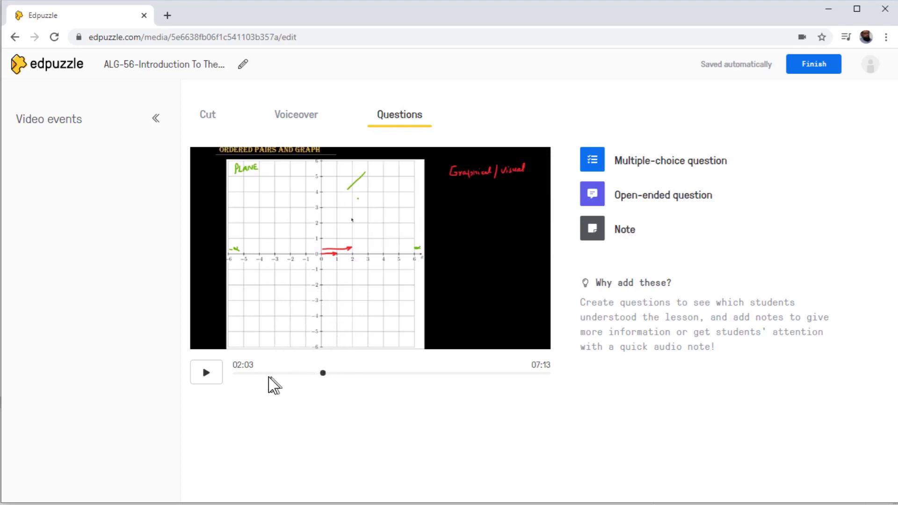
click(304, 373)
click(637, 162)
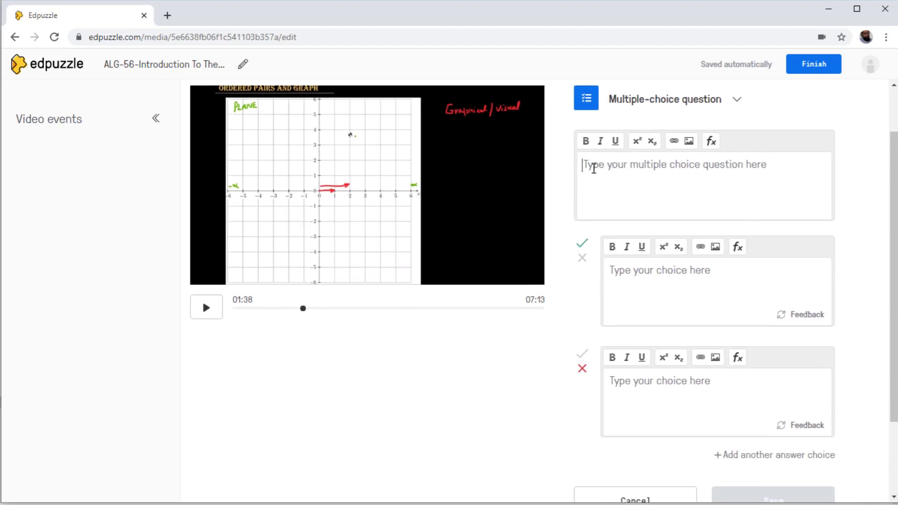
Step: Enter "which plane is this" as the text of the multiple-choice question
scroll(643, 281, down, 2)
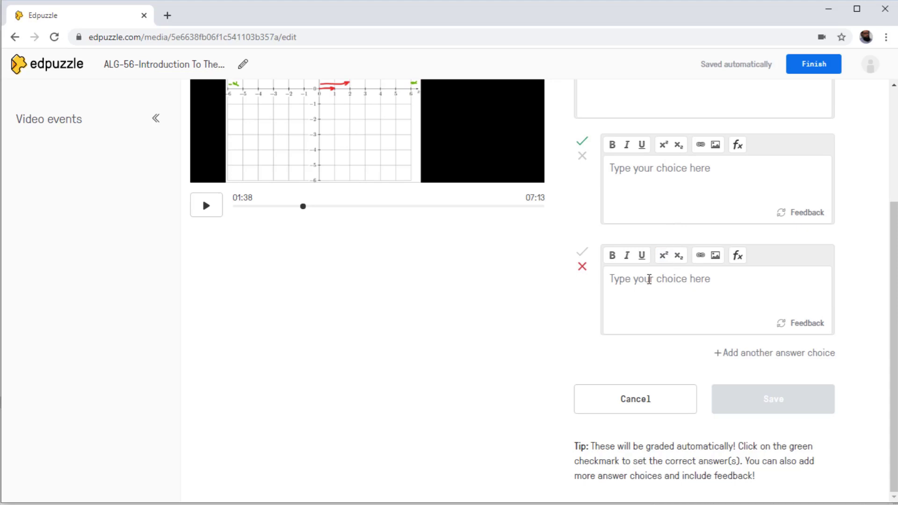
scroll(650, 279, up, 3)
click(587, 227)
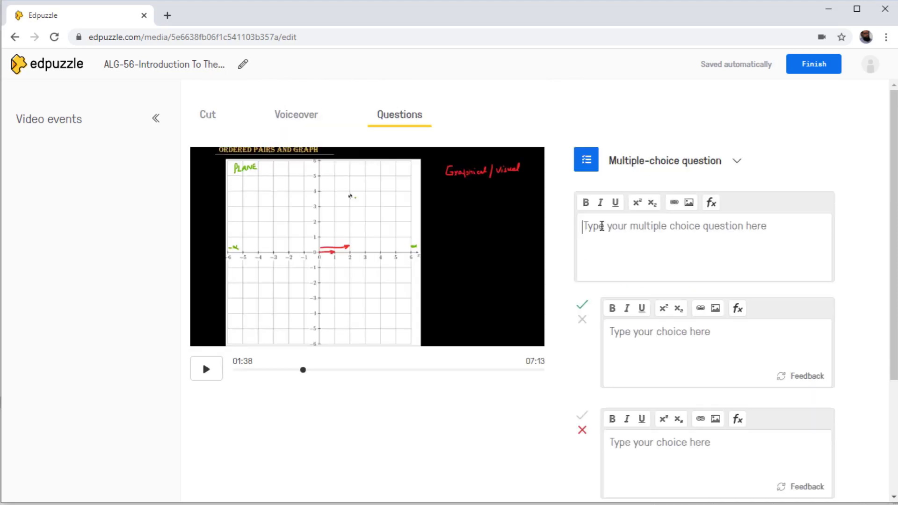
text(which plane)
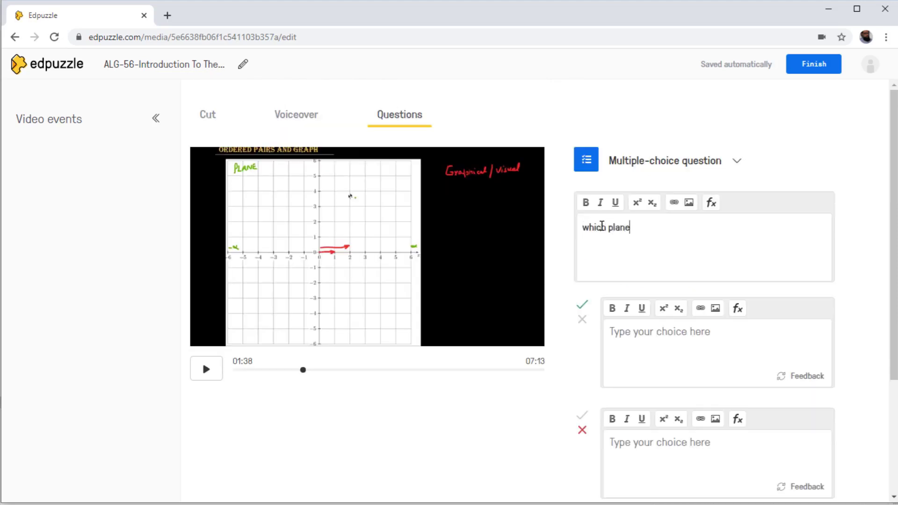
text( is this)
Step: Fill in "xy" as the correct answer choice and "yz" as the incorrect one
click(645, 335)
text(xy)
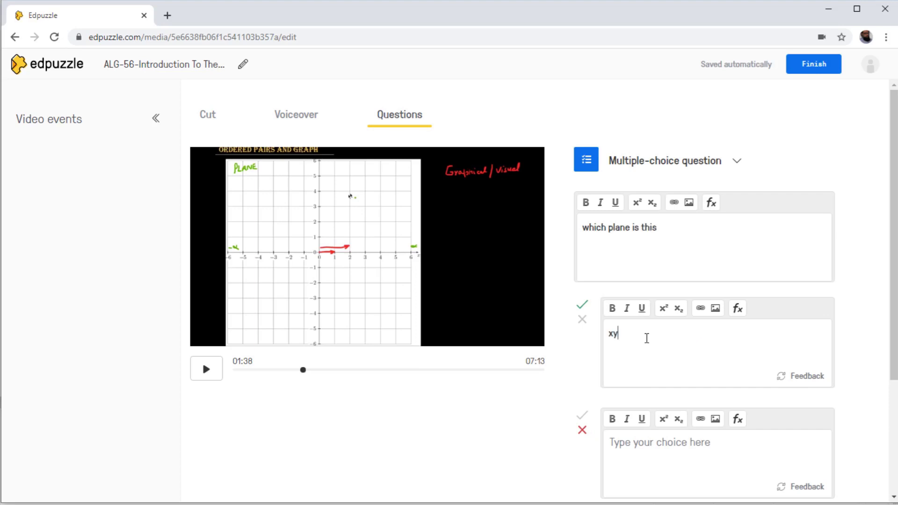
scroll(739, 328, down, 1)
click(613, 383)
text(yz)
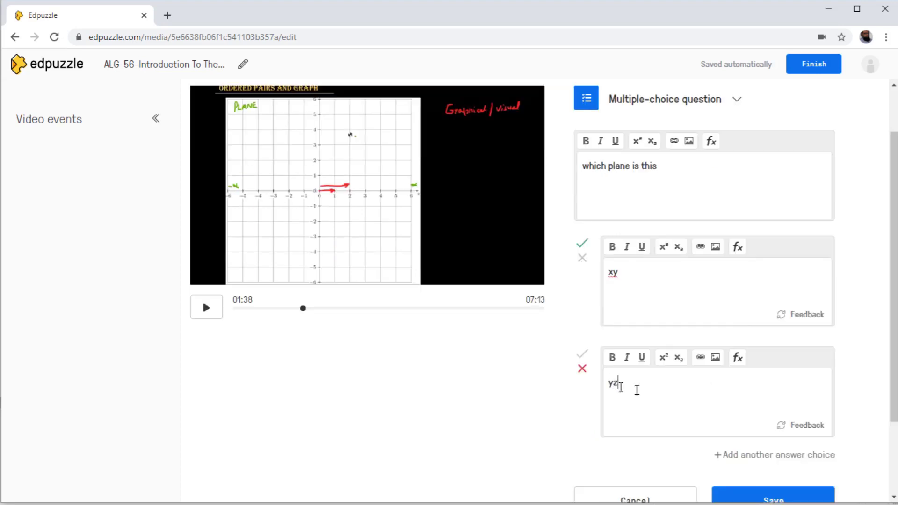
Step: Add a third answer choice "xz" marked as incorrect, and save the question
scroll(637, 389, down, 2)
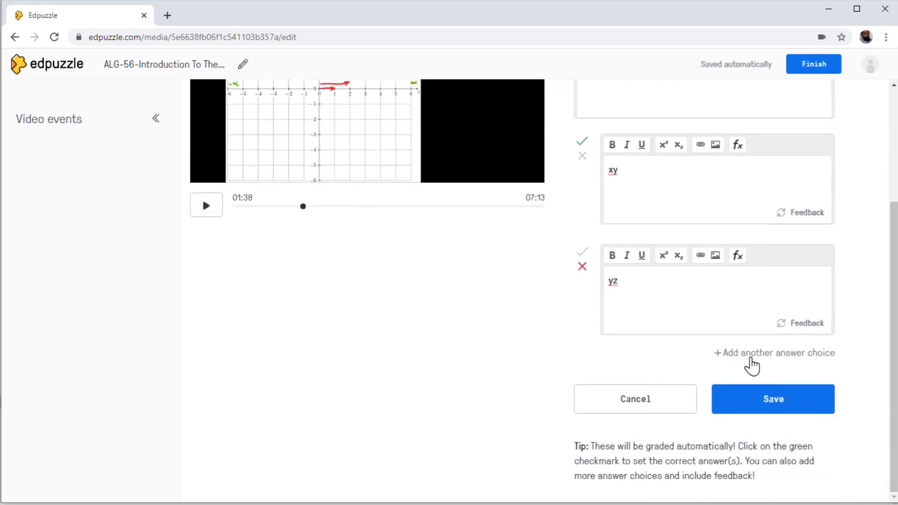
click(751, 356)
click(647, 401)
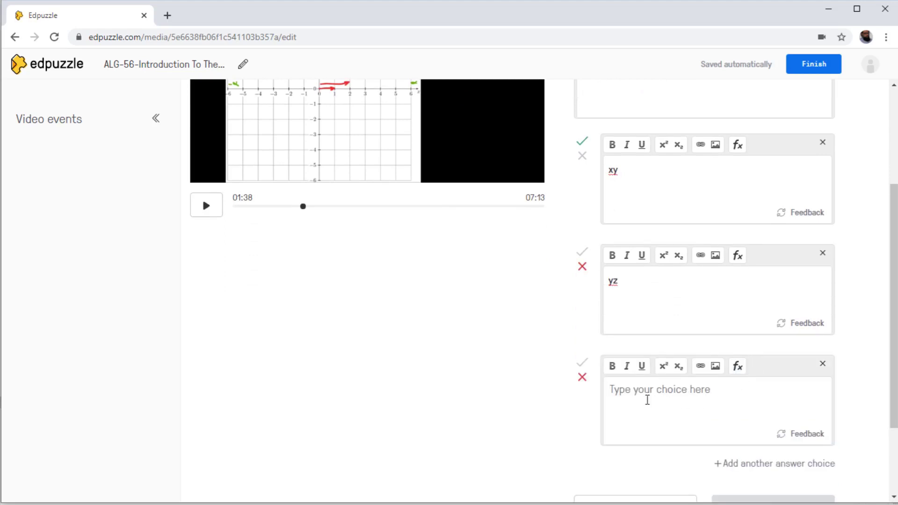
text(xz)
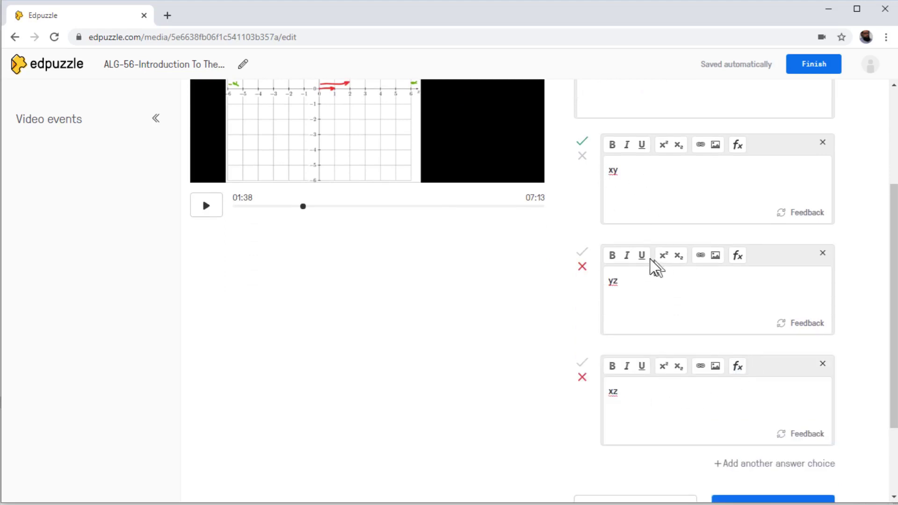
scroll(700, 279, down, 2)
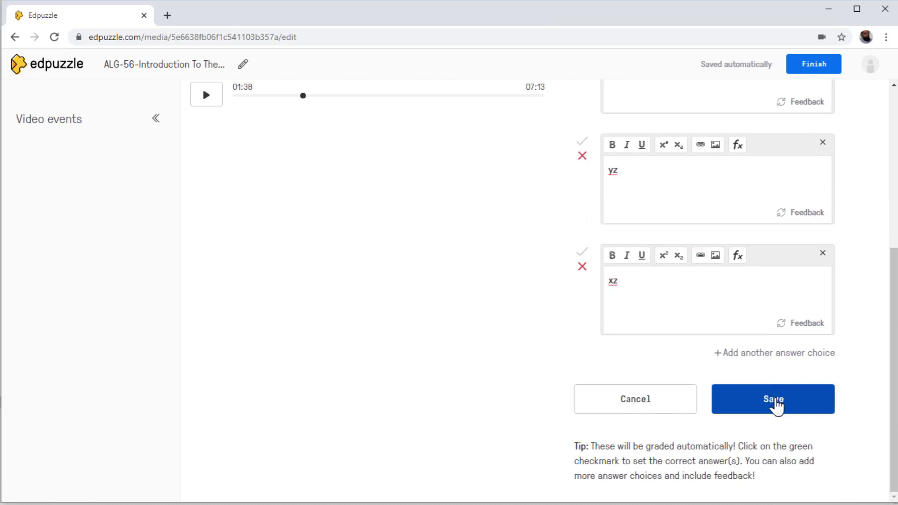
click(776, 407)
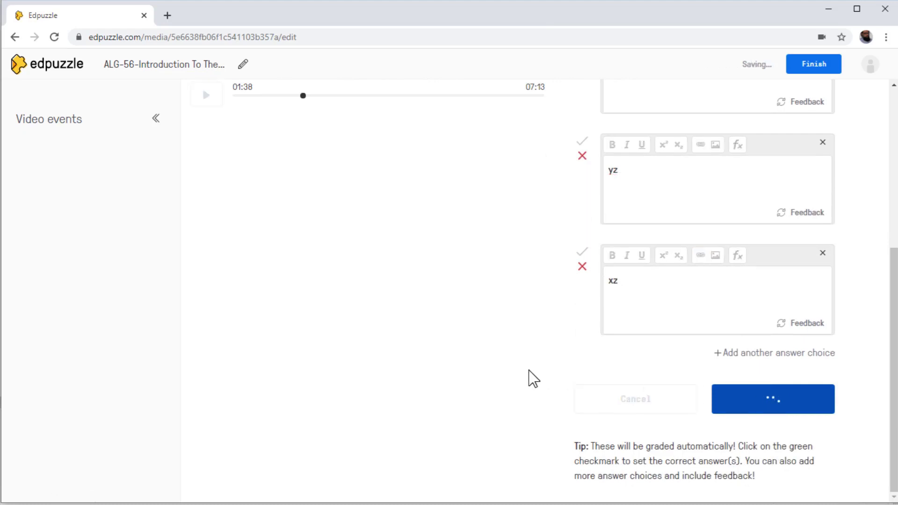